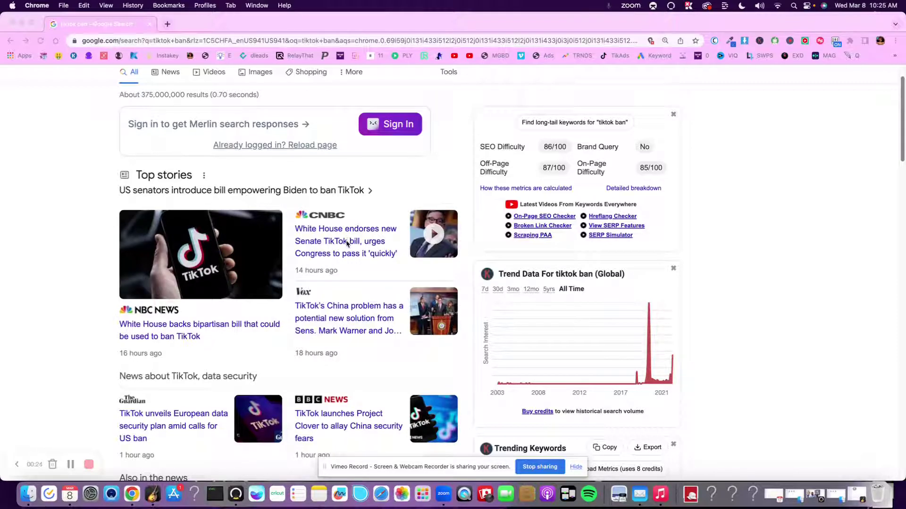
- In a new tab, load TikTok and open the account's own profile page with its video grid
scroll(329, 141, "up", 2)
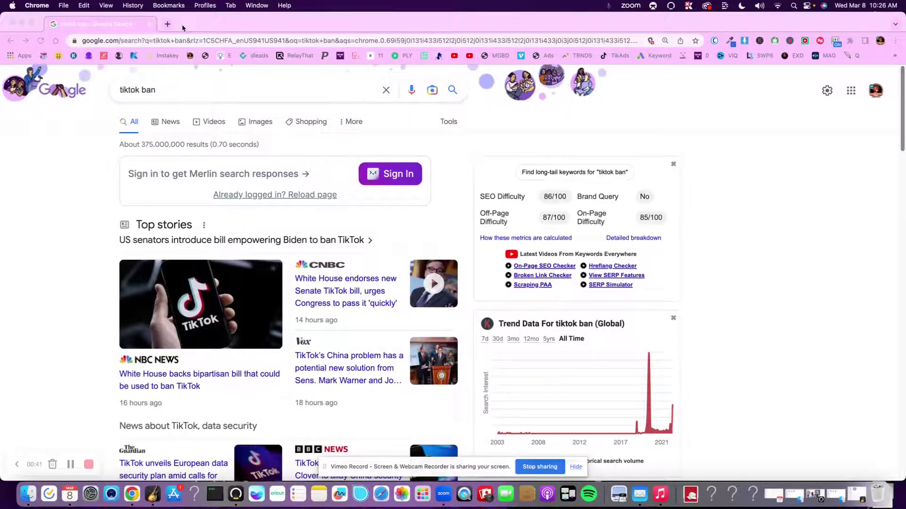
left_click(168, 25)
left_click(178, 37)
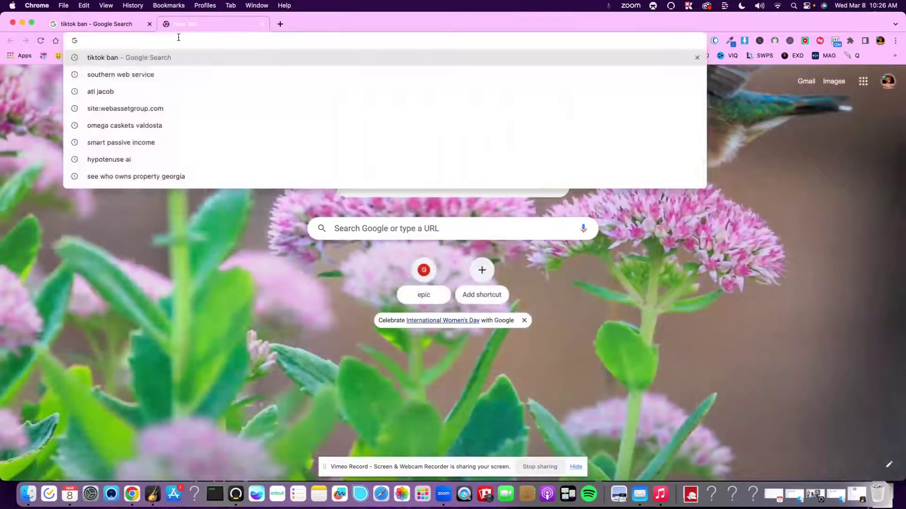
type("tiktok.com")
key("Return")
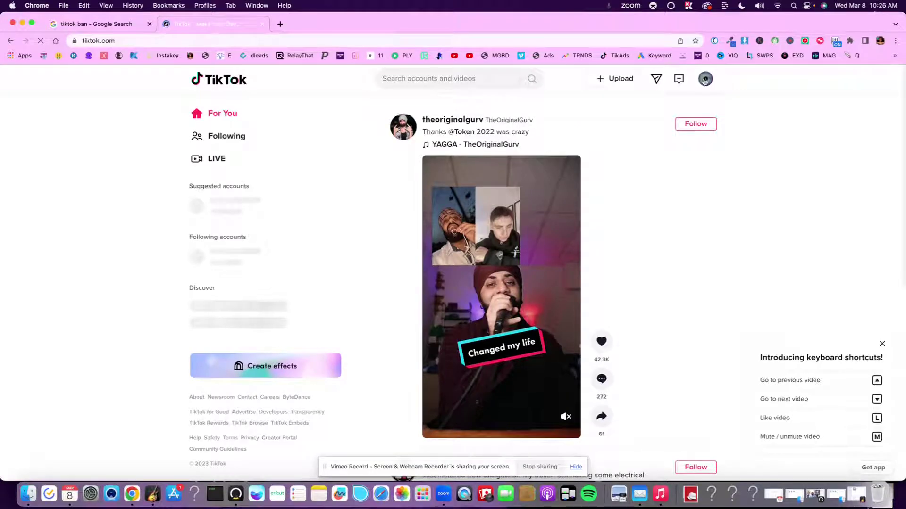
mouse_move(704, 80)
left_click(676, 105)
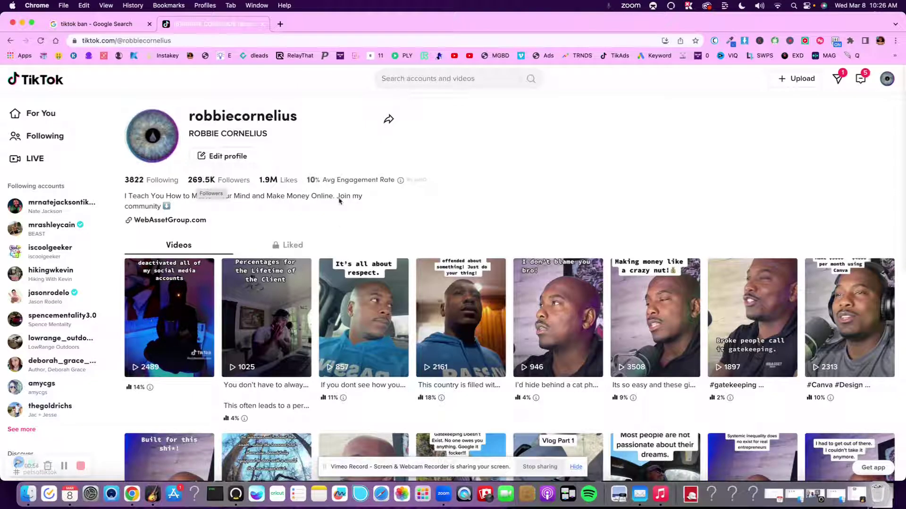
- Scroll far down the profile's Videos grid to show how many TikToks have been posted
scroll(616, 165, "down", 15)
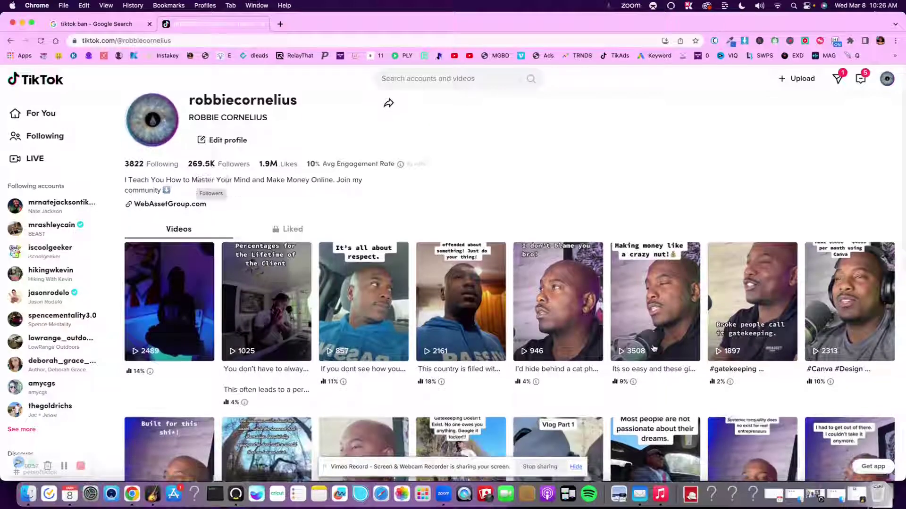
scroll(625, 305, "down", 15)
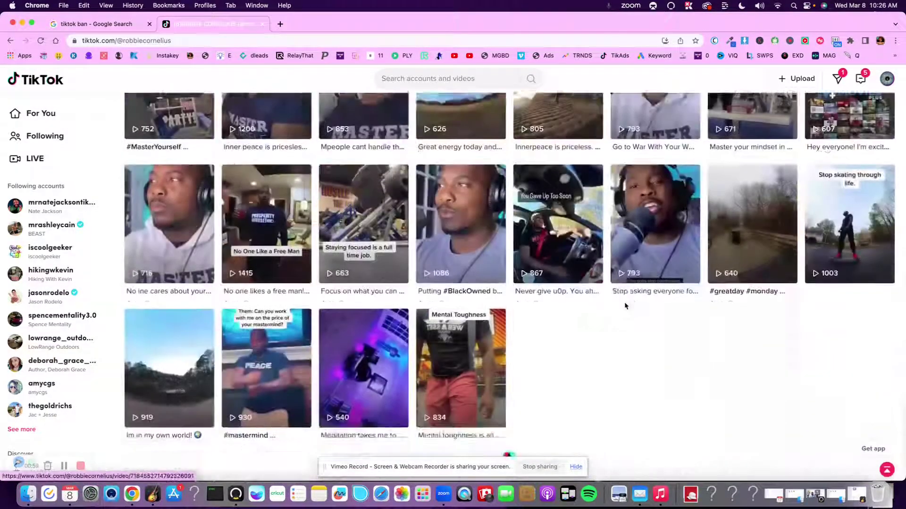
scroll(626, 308, "down", 15)
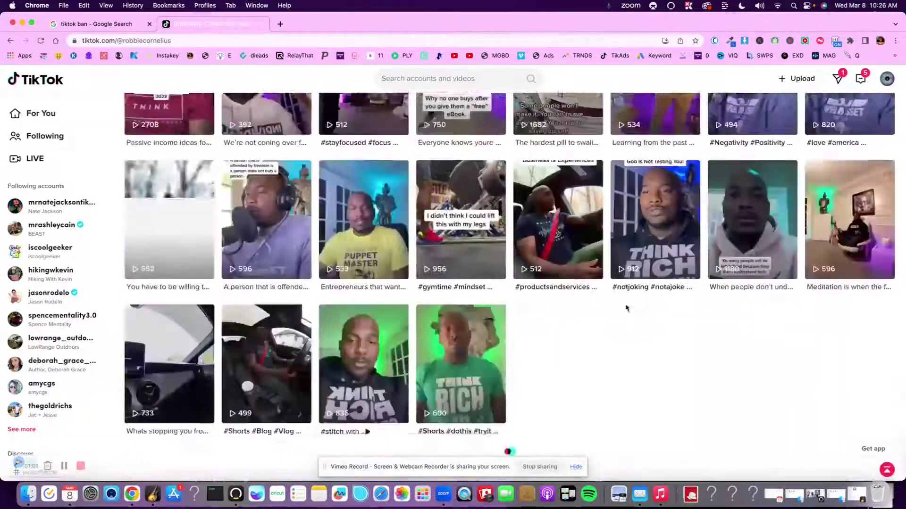
scroll(625, 312, "down", 15)
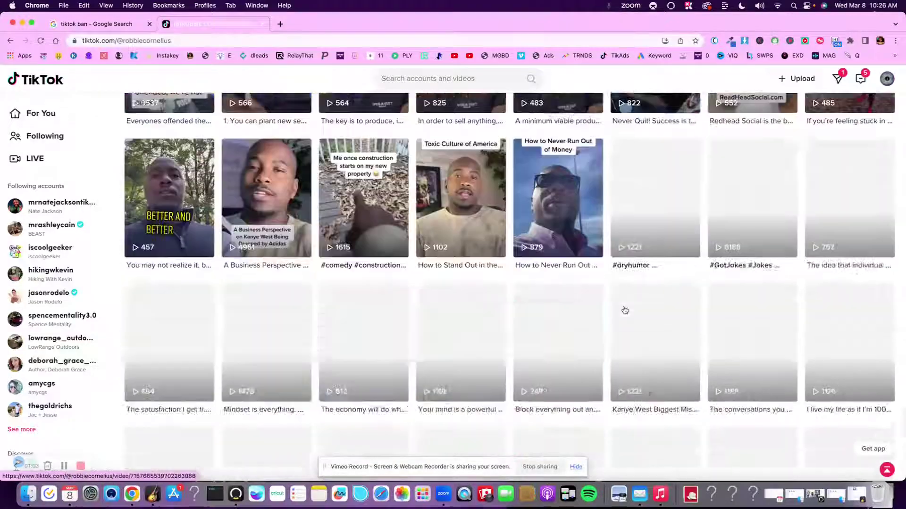
scroll(625, 311, "down", 15)
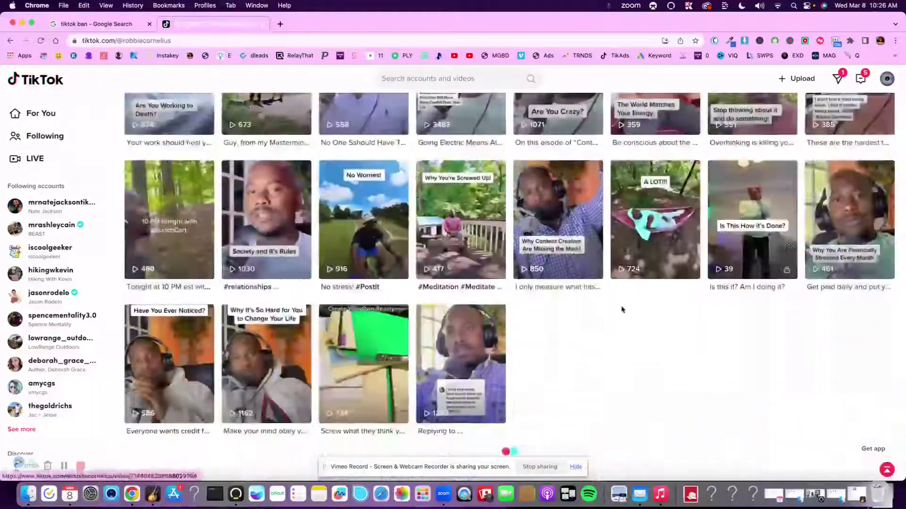
scroll(623, 310, "down", 15)
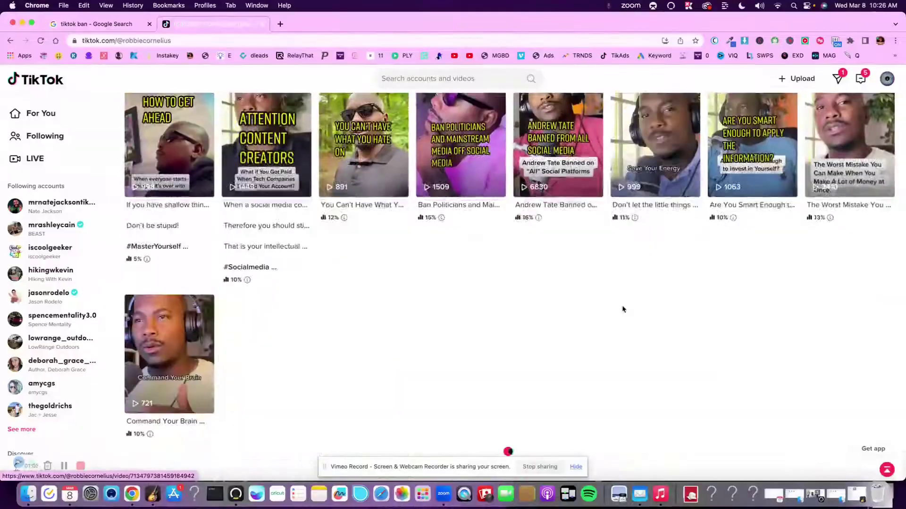
scroll(622, 311, "down", 15)
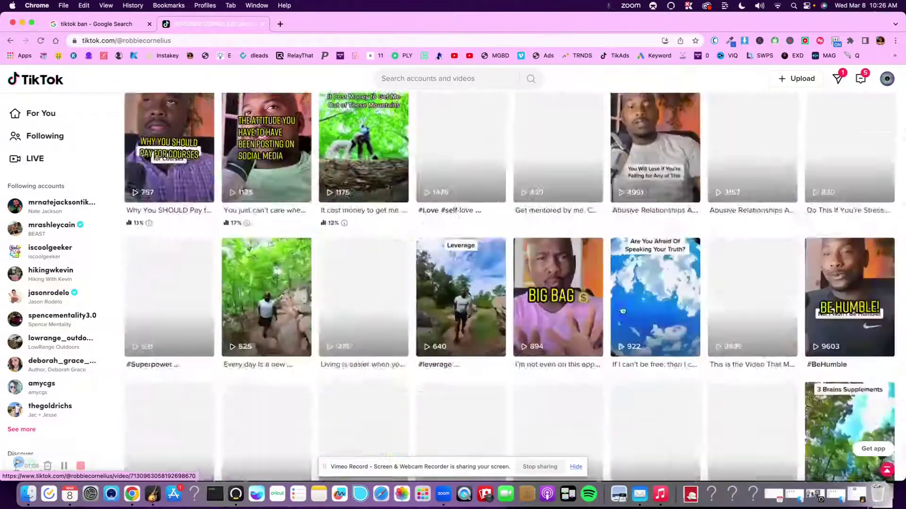
scroll(618, 310, "down", 8)
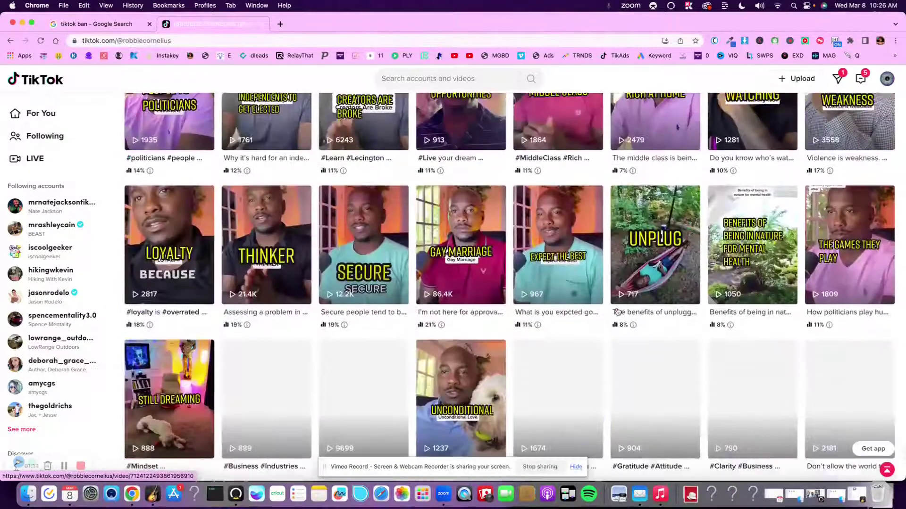
scroll(618, 311, "down", 15)
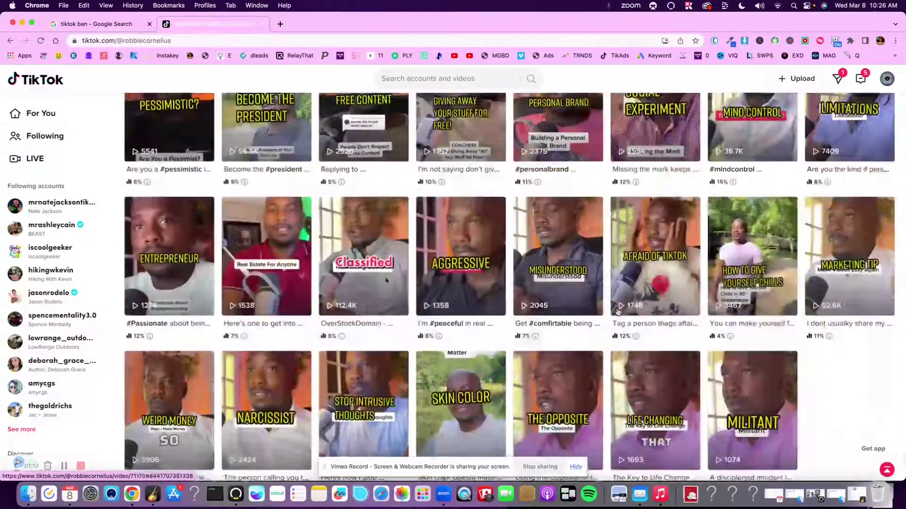
scroll(618, 311, "down", 12)
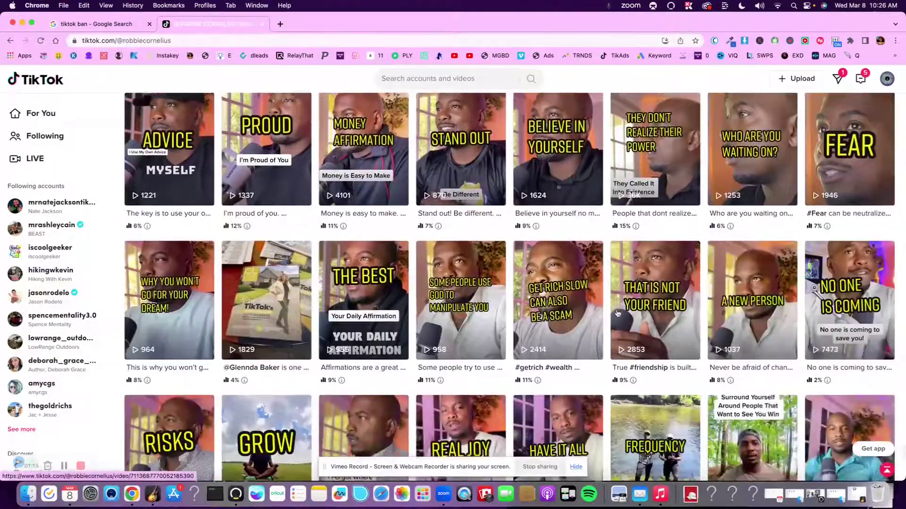
scroll(616, 313, "down", 15)
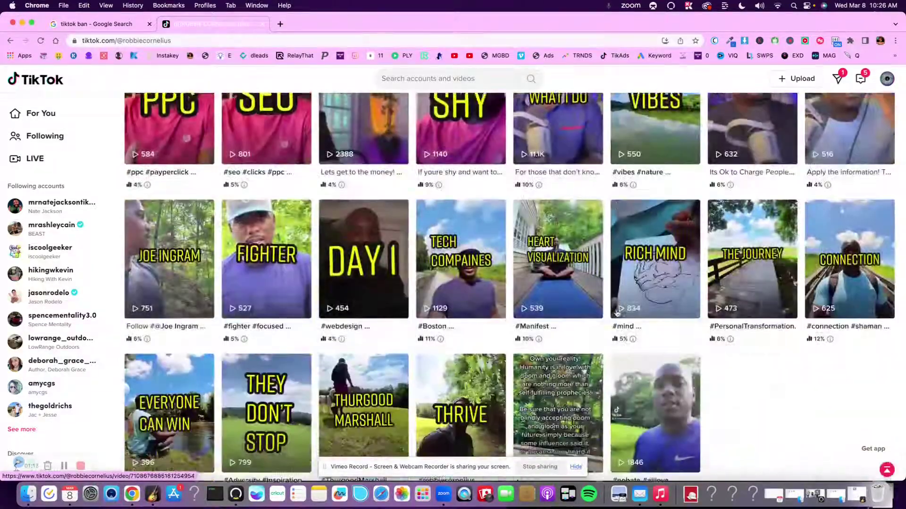
scroll(616, 312, "down", 10)
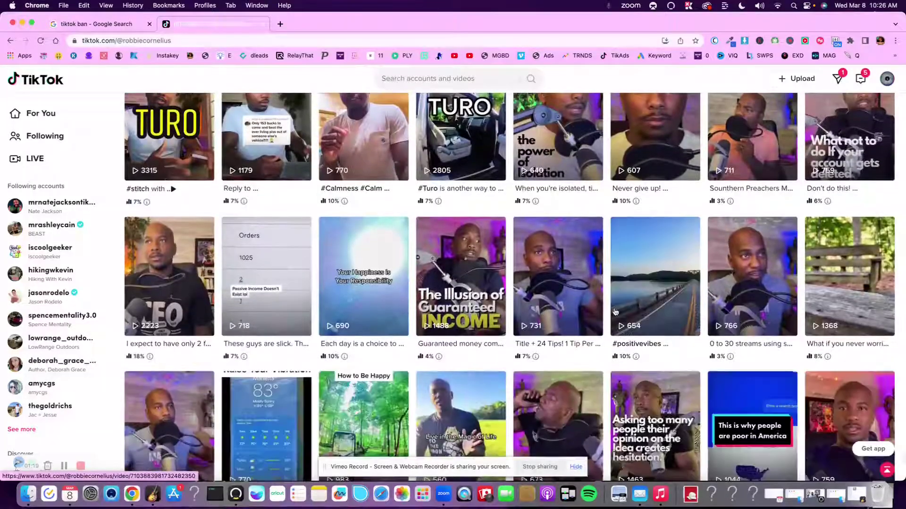
scroll(538, 315, "down", 10)
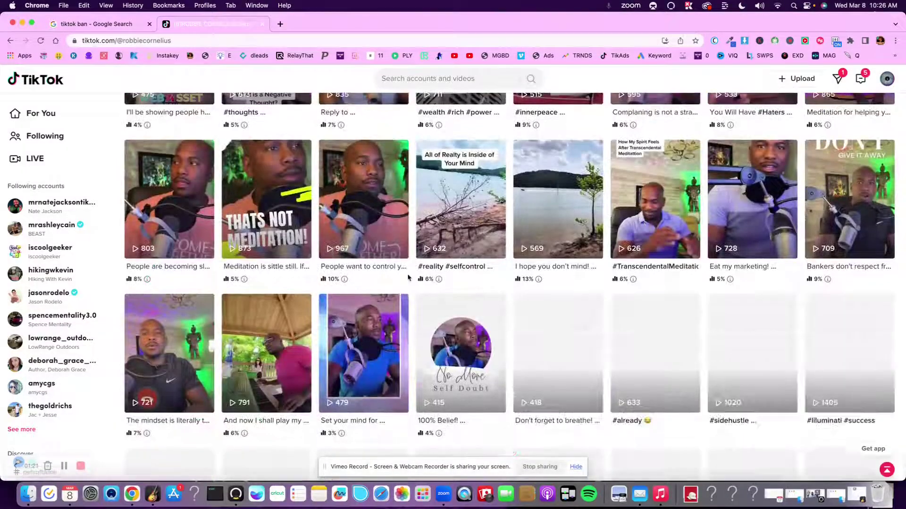
scroll(408, 277, "down", 10)
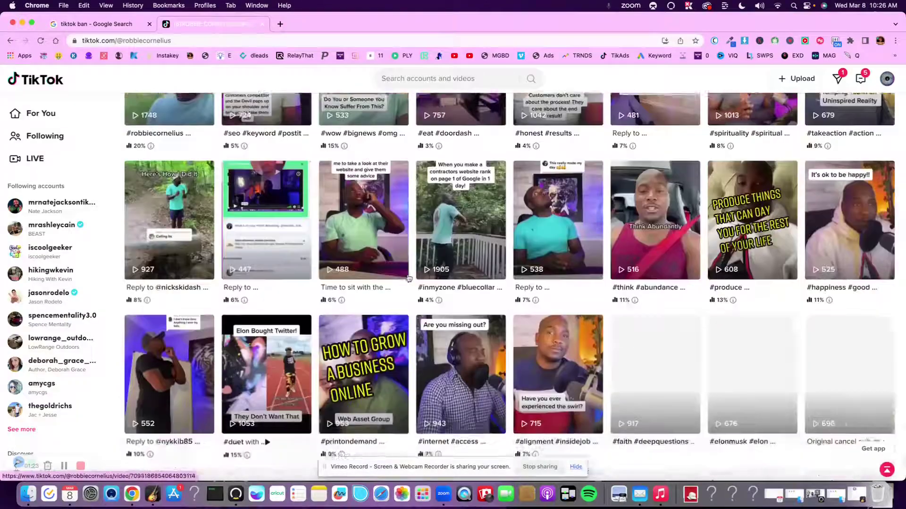
scroll(408, 277, "down", 10)
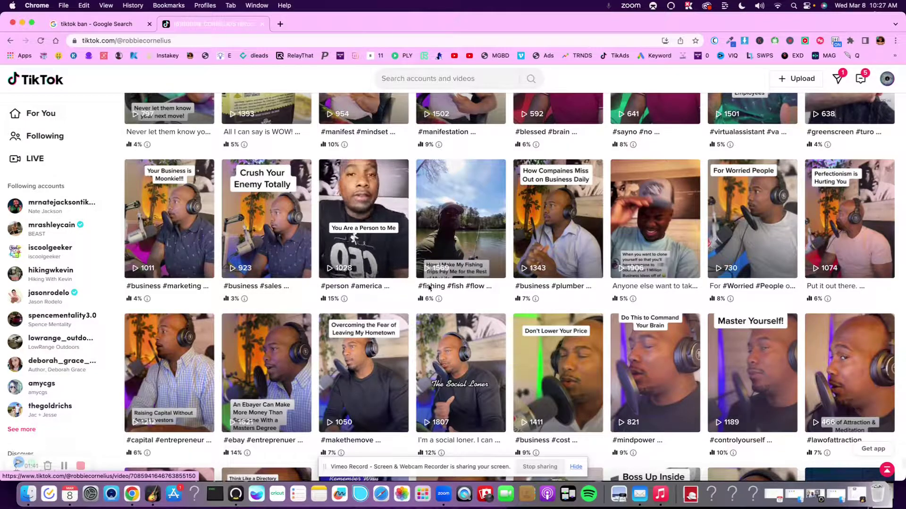
scroll(391, 278, "down", 10)
scroll(471, 330, "down", 10)
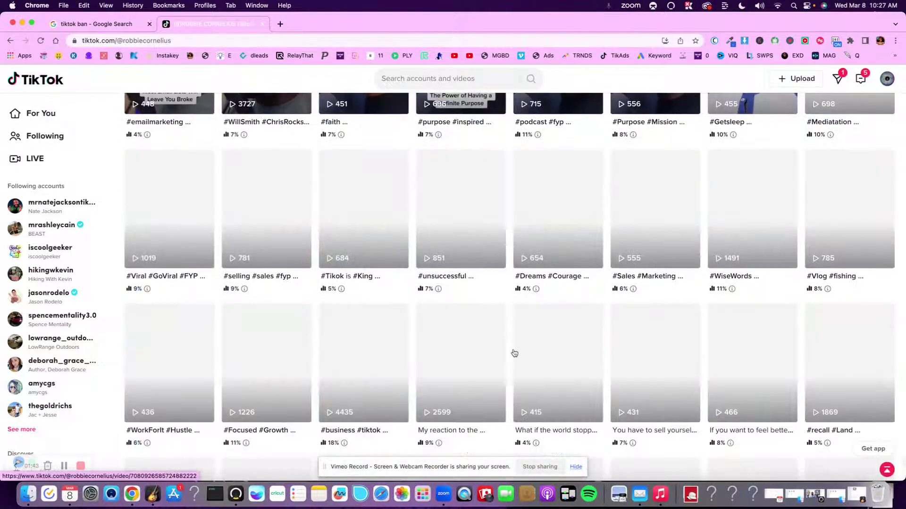
scroll(517, 350, "down", 10)
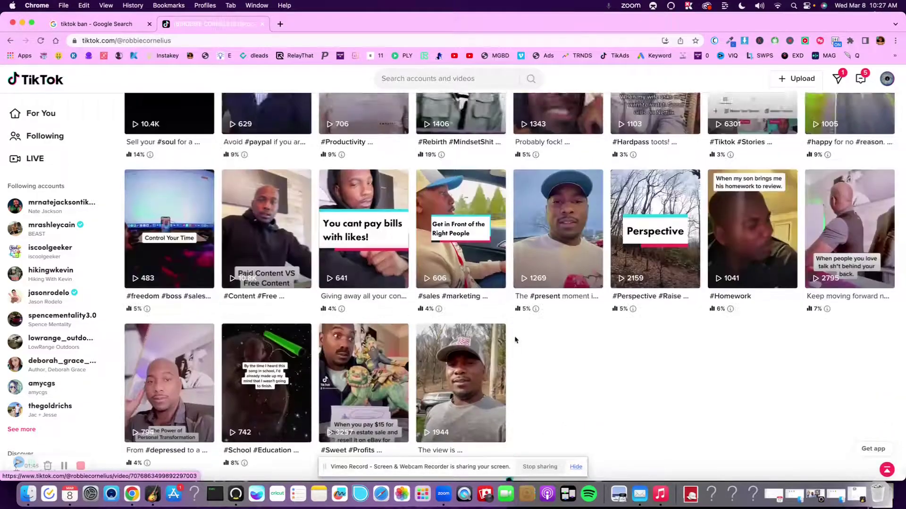
scroll(518, 351, "down", 5)
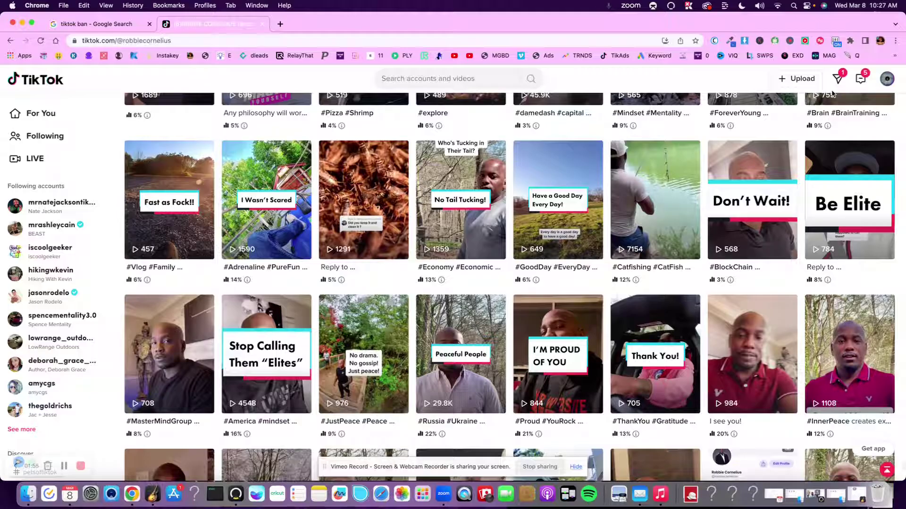
left_click(279, 24)
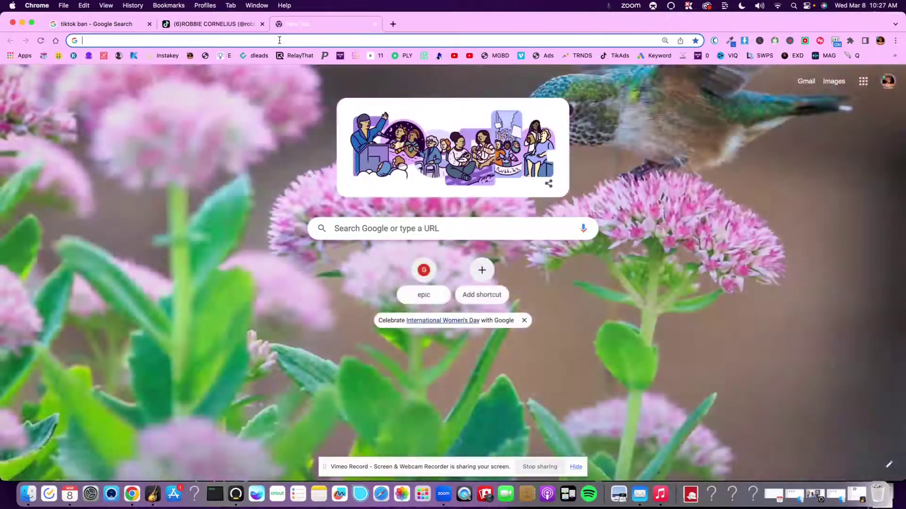
- Load Google Drive by typing 'dri', then switch to the account that holds the TikToks folder
left_click(279, 40)
type("drive.google.com")
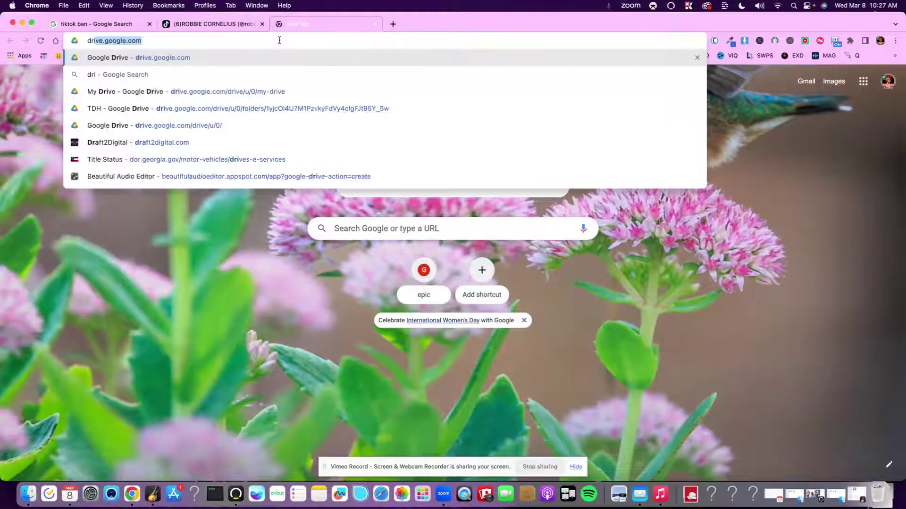
key("Return")
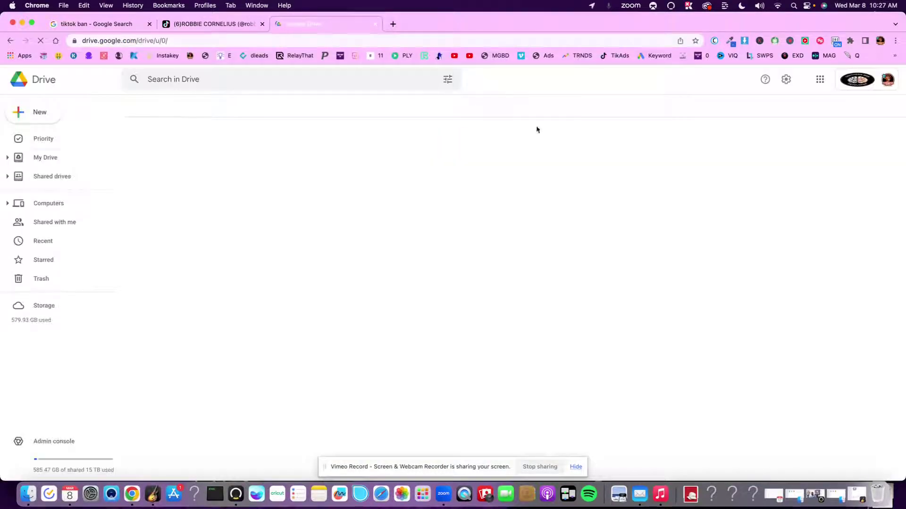
left_click(883, 80)
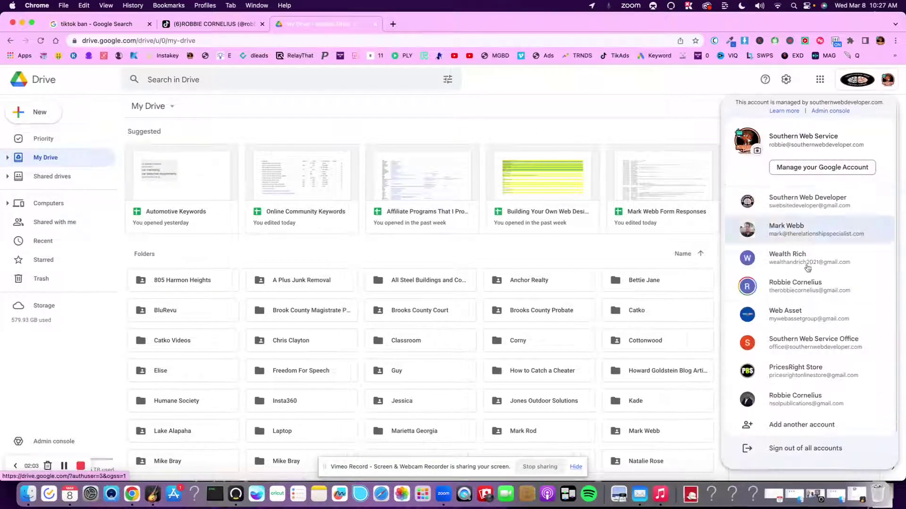
left_click(797, 286)
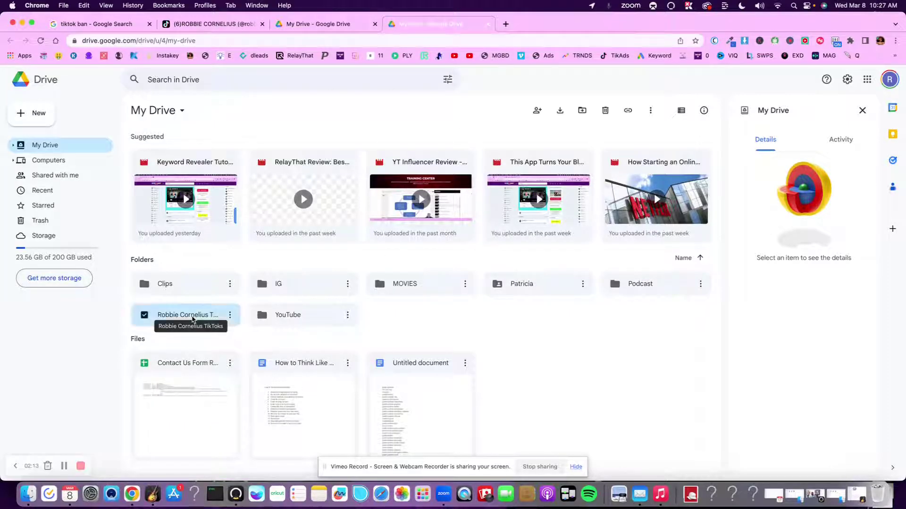
- Open the TikToks folder, scroll the grid, and preview the making-money-online video before closing it
double_click(192, 315)
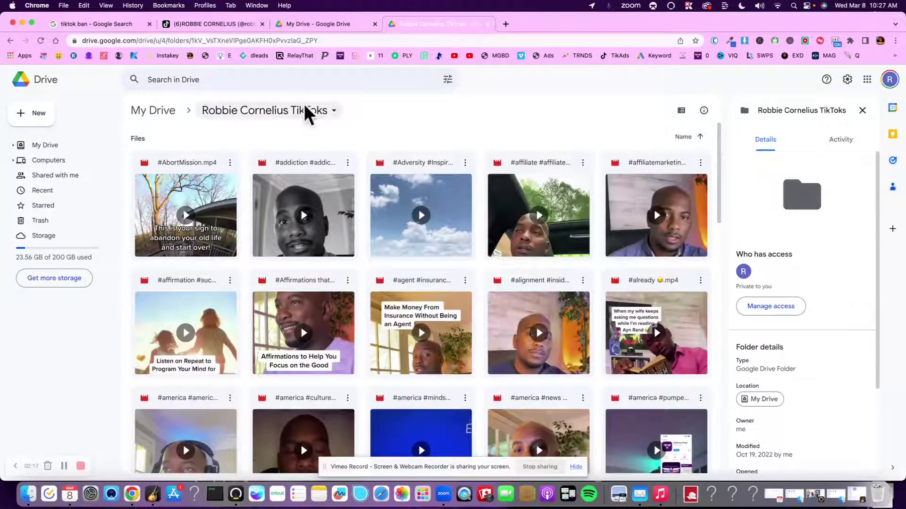
scroll(467, 250, "down", 8)
scroll(466, 250, "down", 20)
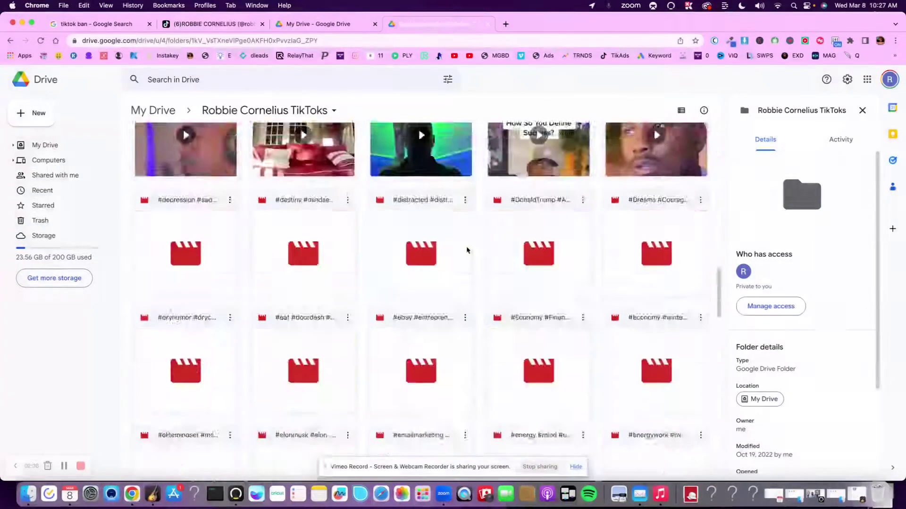
scroll(467, 251, "down", 20)
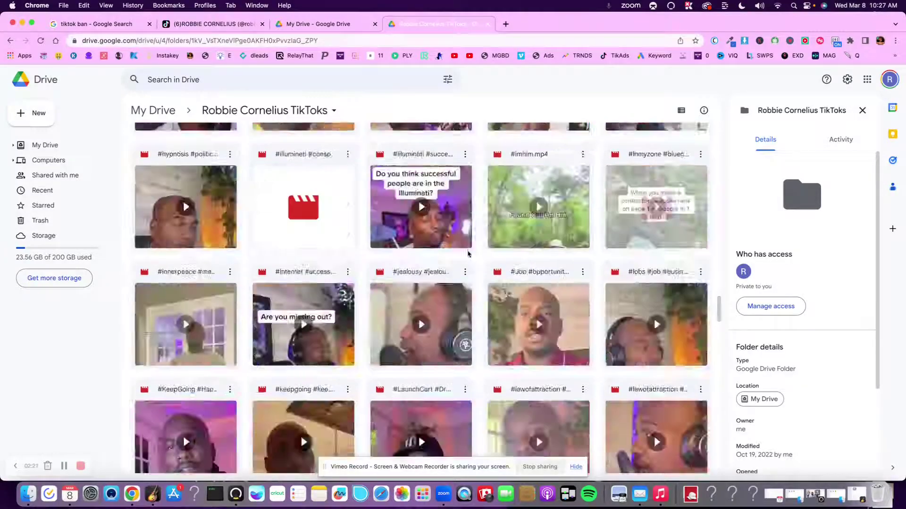
scroll(467, 254, "down", 20)
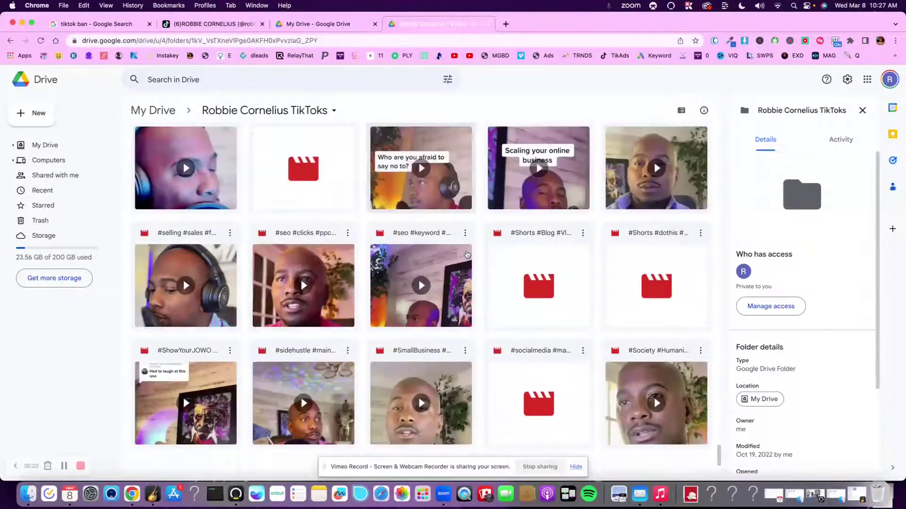
scroll(467, 255, "down", 20)
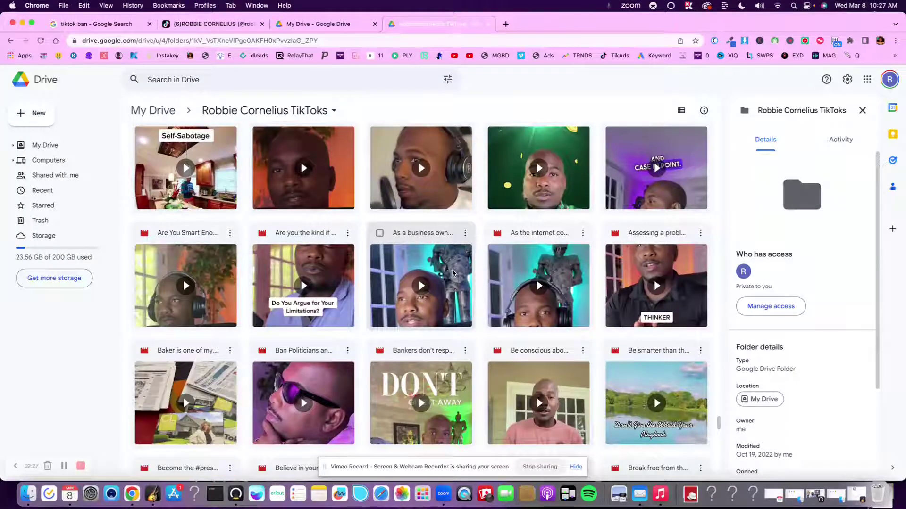
double_click(525, 269)
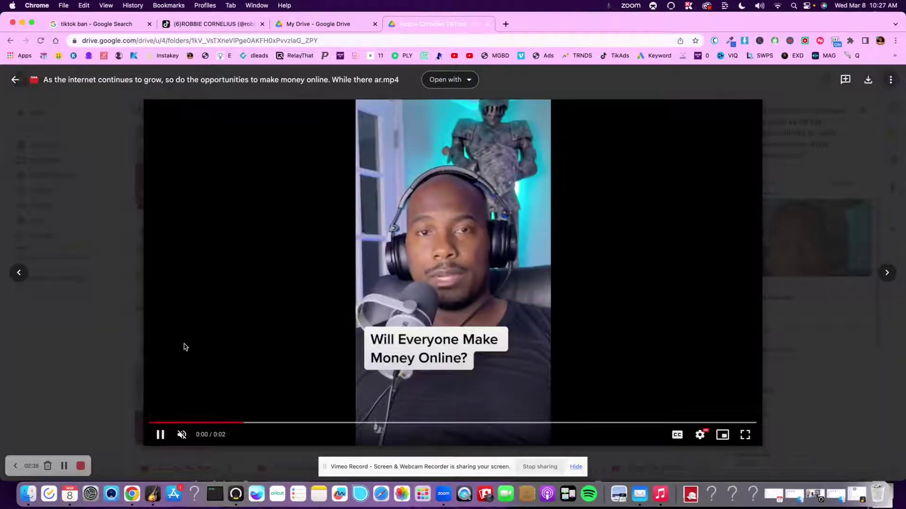
left_click(799, 303)
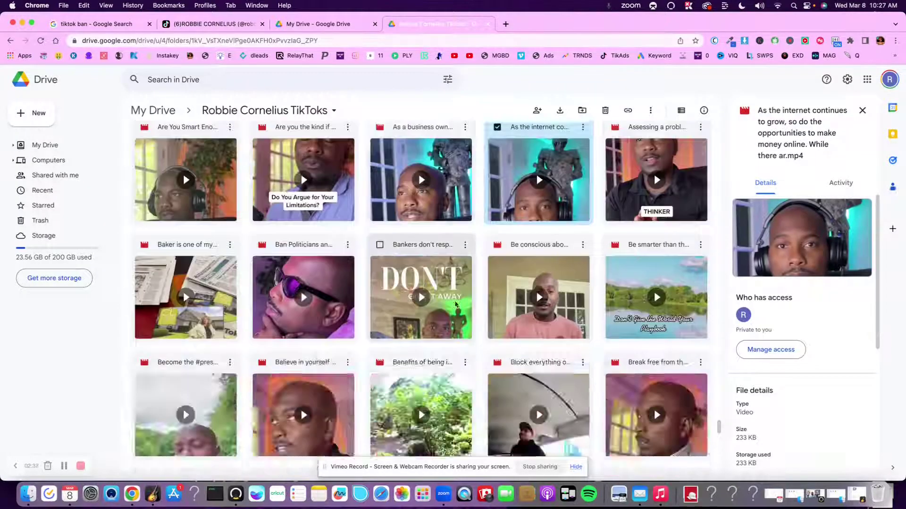
- Keep scrolling through the hundreds of backed-up TikTok videos in the folder
scroll(455, 304, "down", 15)
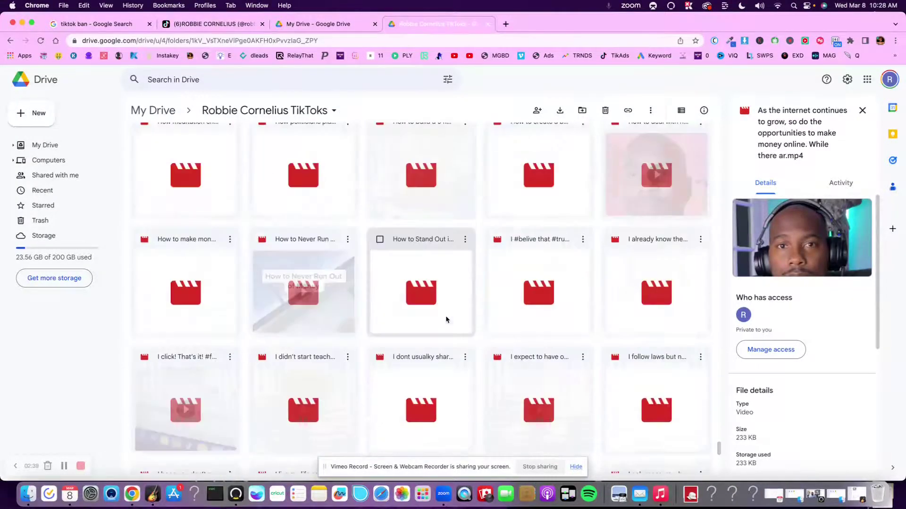
scroll(447, 311, "up", 20)
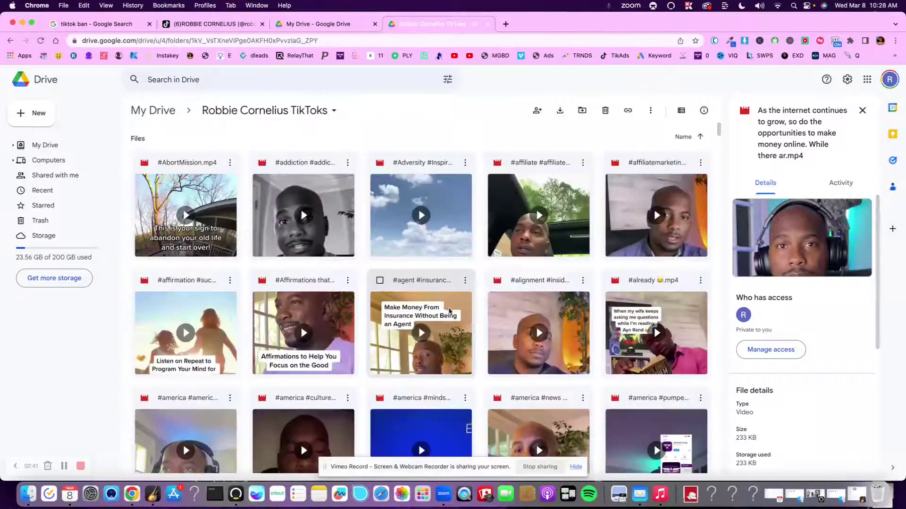
scroll(449, 310, "down", 20)
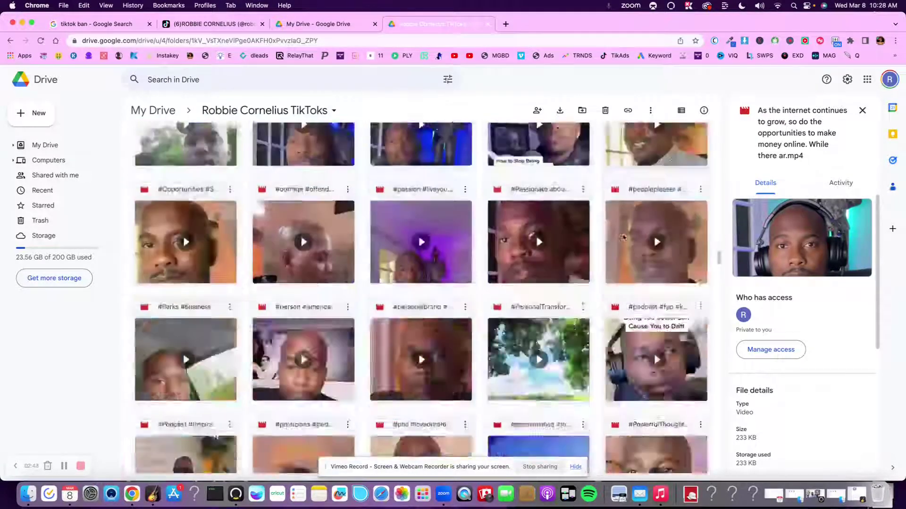
scroll(557, 189, "down", 5)
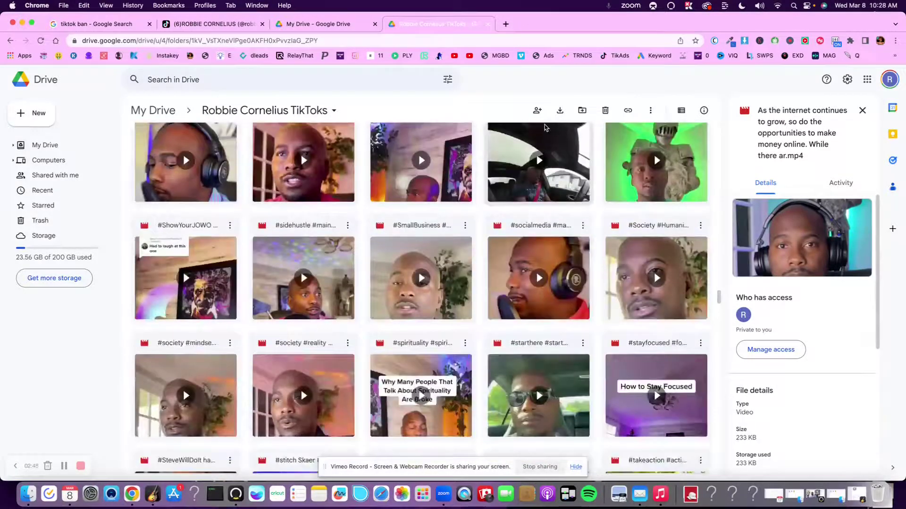
scroll(449, 314, "down", 15)
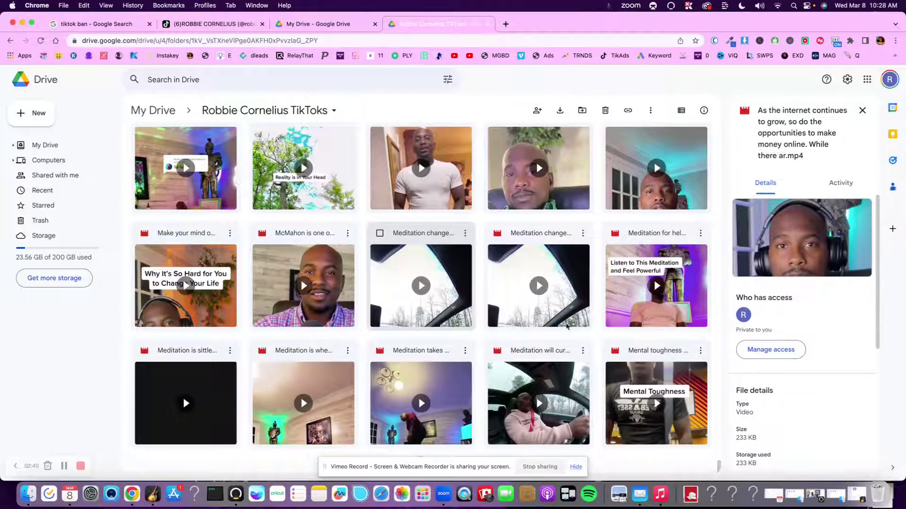
scroll(568, 326, "down", 20)
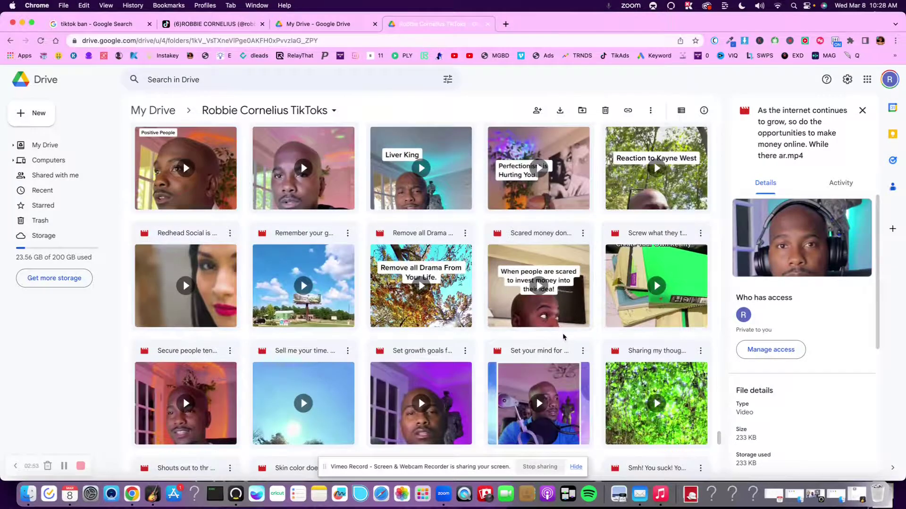
scroll(562, 328, "down", 10)
scroll(566, 325, "down", 5)
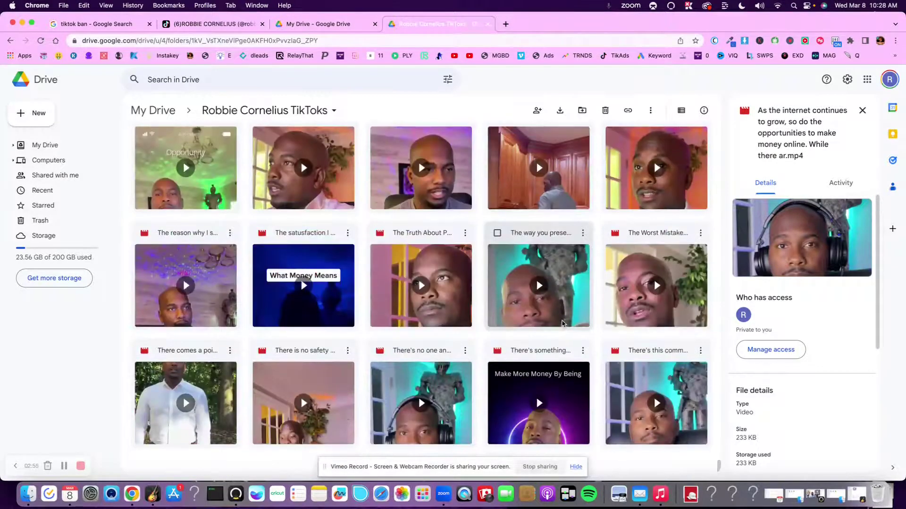
scroll(562, 322, "down", 5)
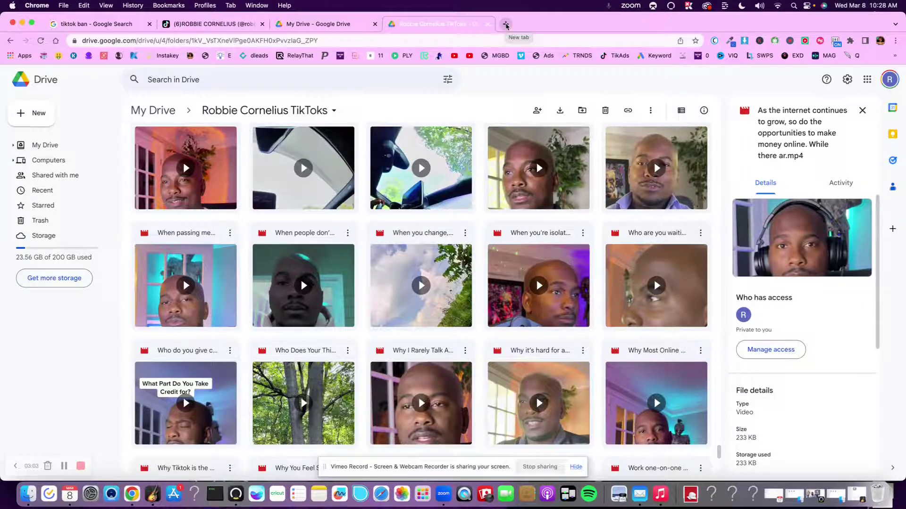
left_click(505, 24)
- Load repurpose.io, dismiss the Pinterest connection warning, and open the Connections page
type("repurpose.io")
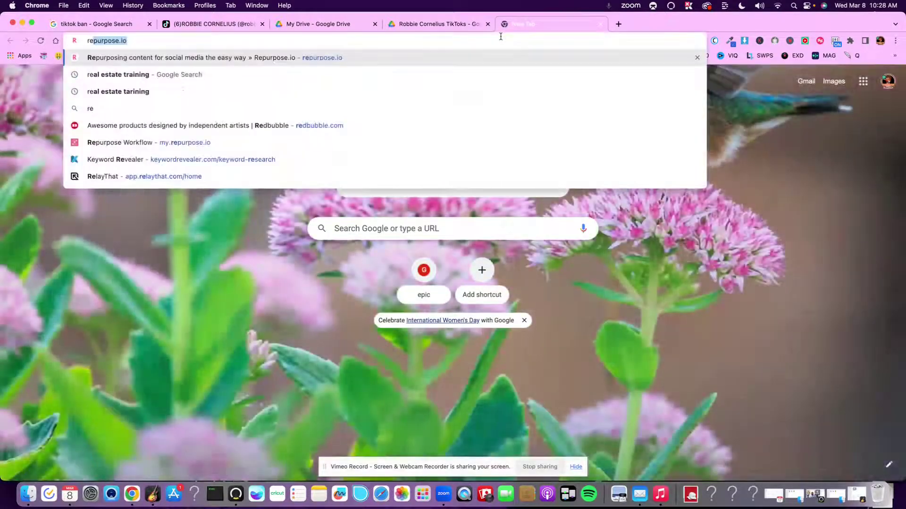
key("Return")
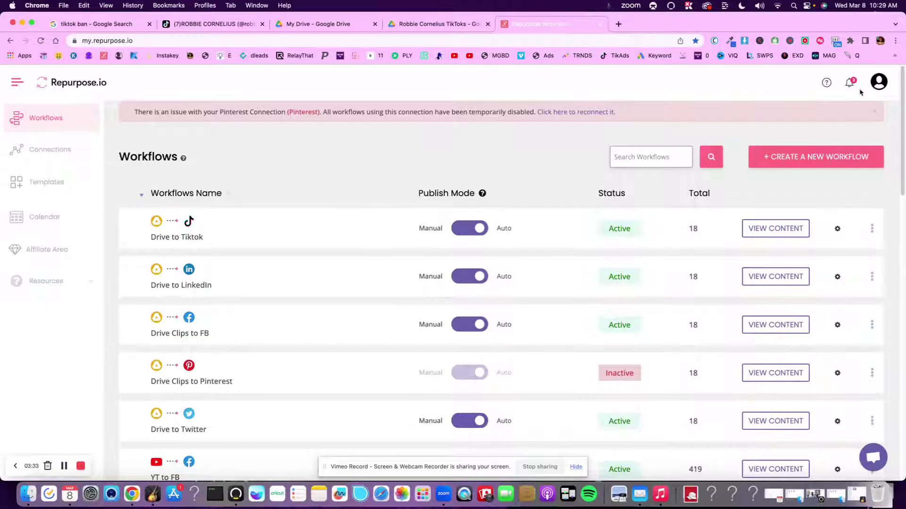
left_click(873, 113)
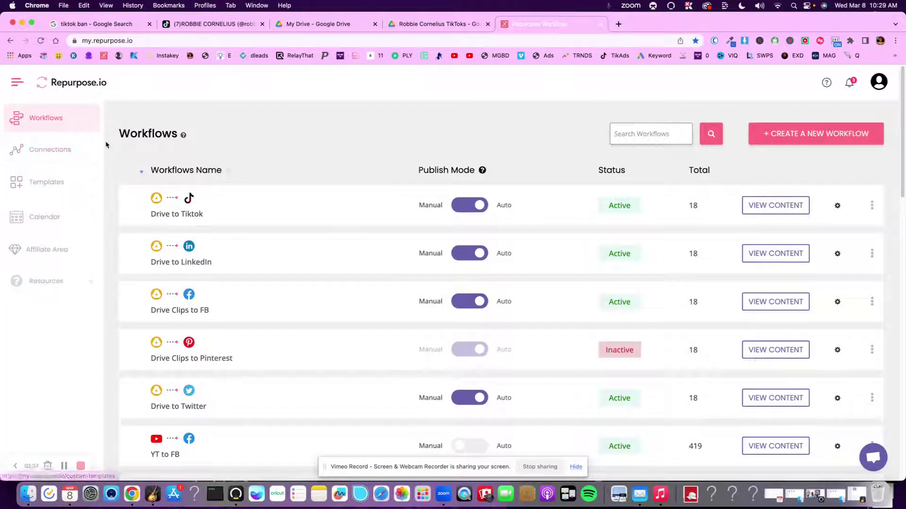
left_click(74, 149)
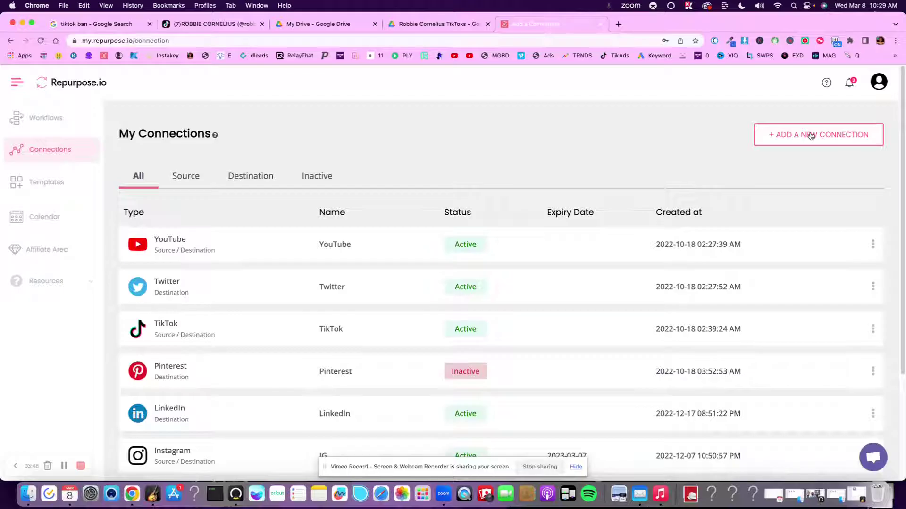
- Start a new TikTok connection, then close its authorization window unapproved and dismiss the error
left_click(810, 136)
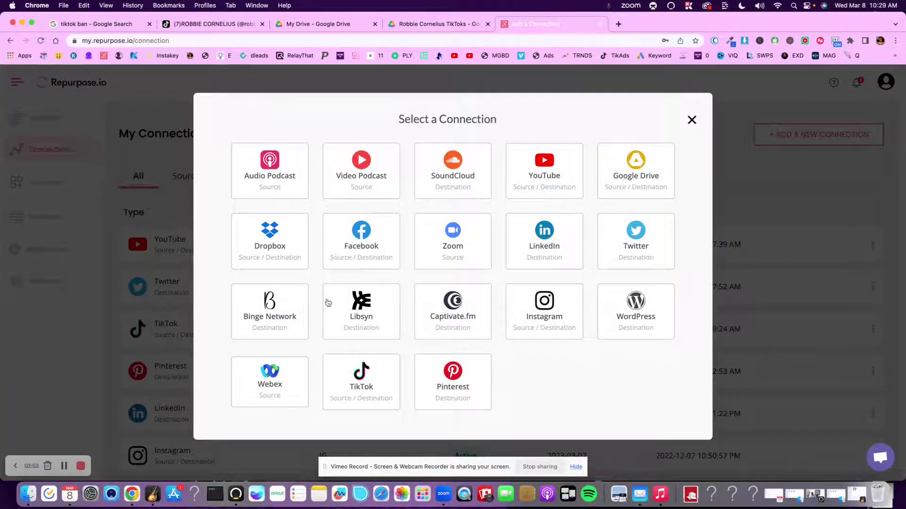
left_click(395, 383)
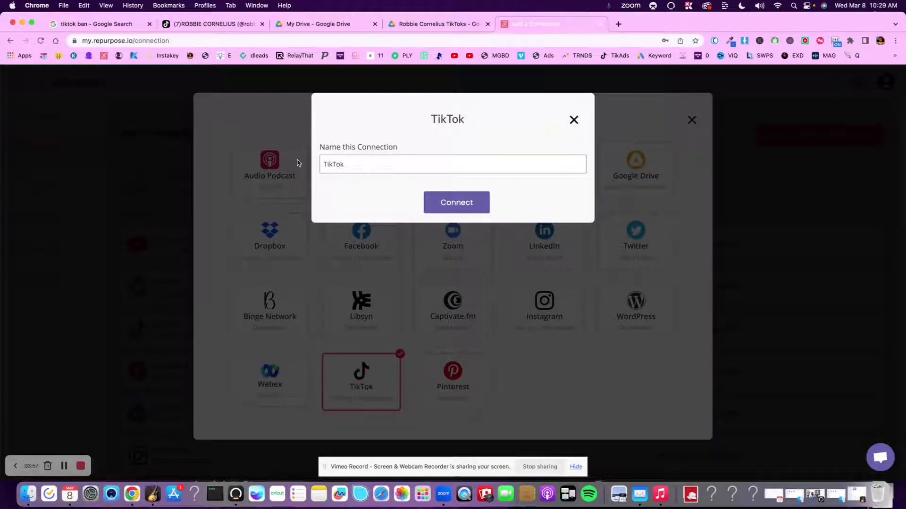
left_click(344, 163)
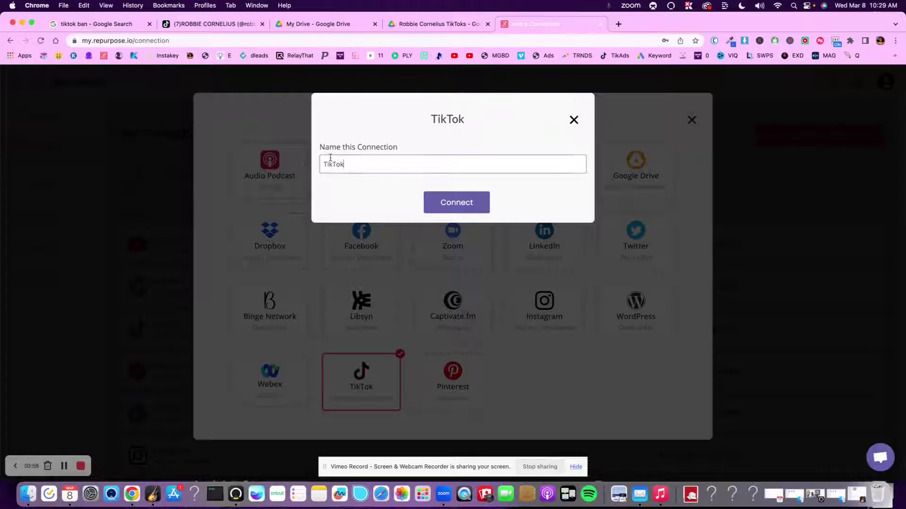
left_click(449, 199)
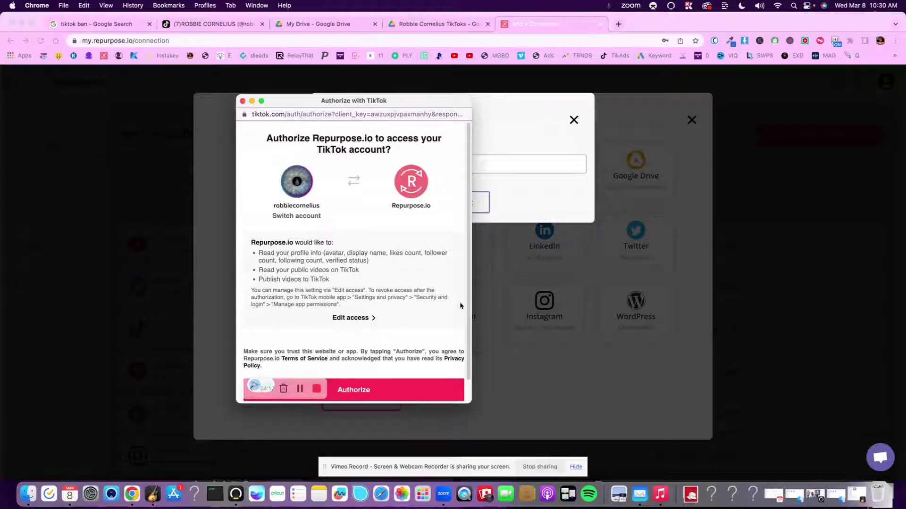
left_click(243, 101)
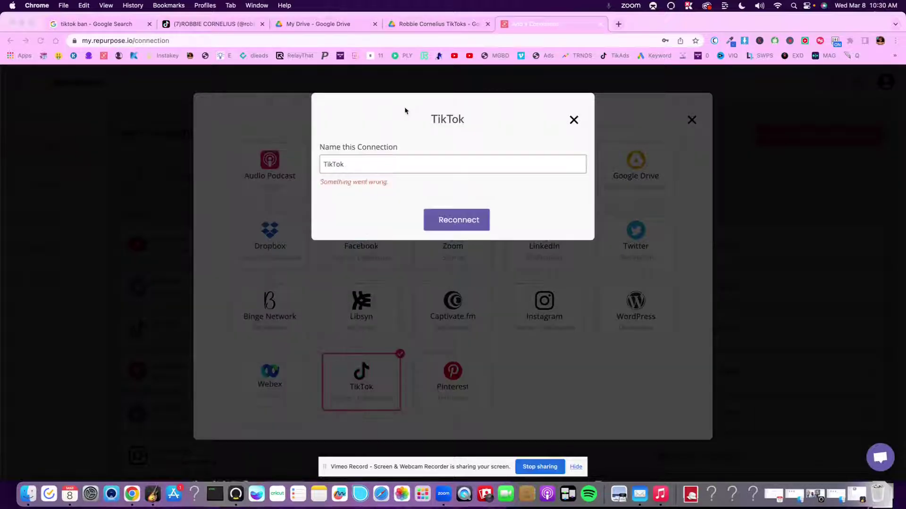
left_click(574, 121)
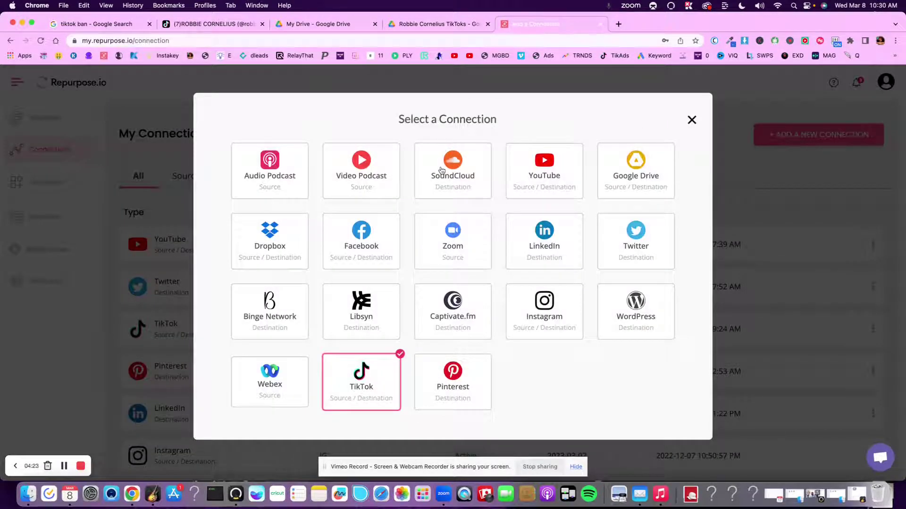
- Start and cancel a Google Drive connection, close the connection types list, and open Workflows
left_click(646, 189)
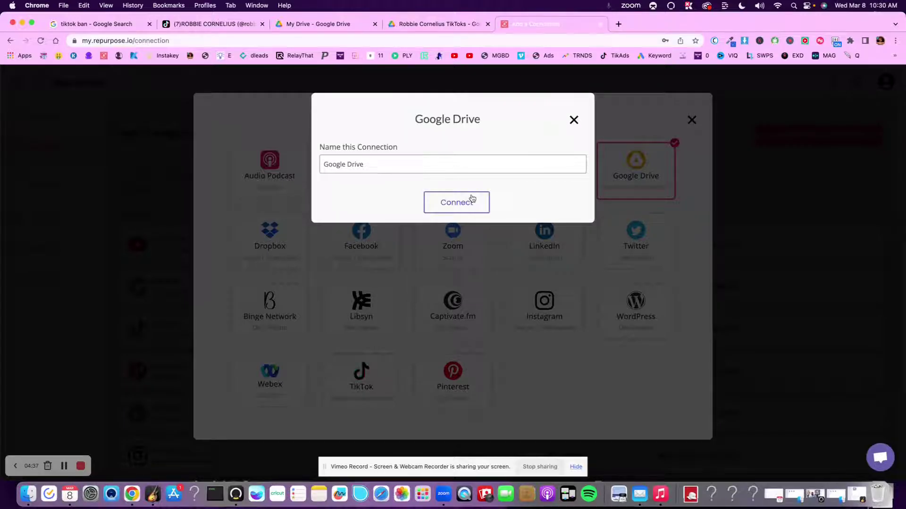
left_click(574, 120)
left_click(691, 120)
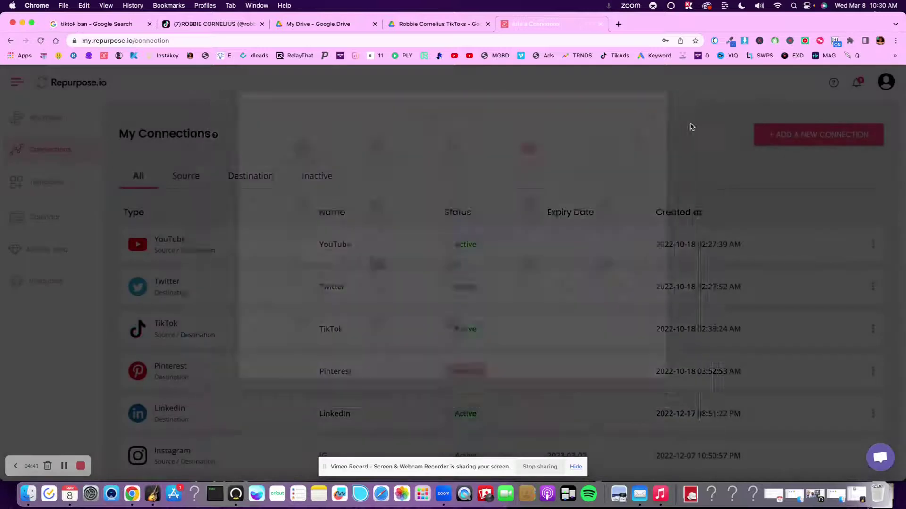
left_click(60, 120)
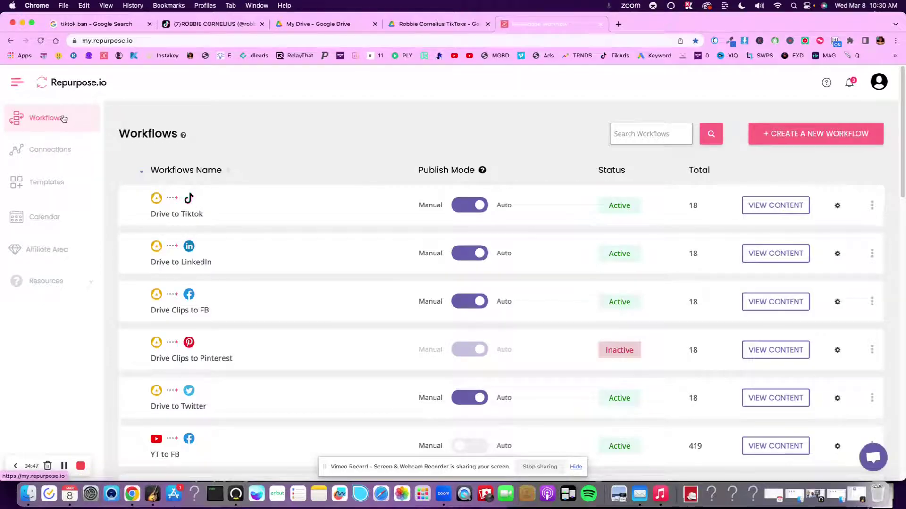
- Create a workflow named 'Tiktok to Google Drive' with TikTok as its source type
left_click(827, 134)
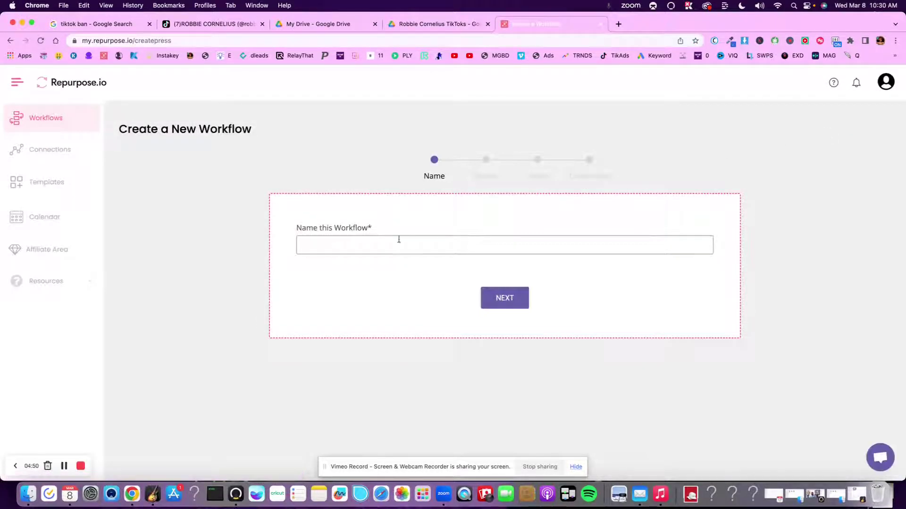
left_click(390, 241)
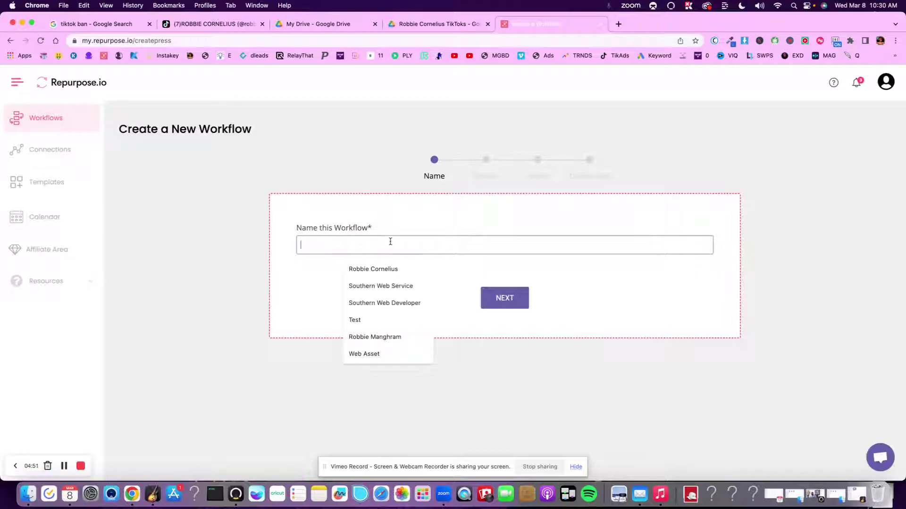
type("Tikto")
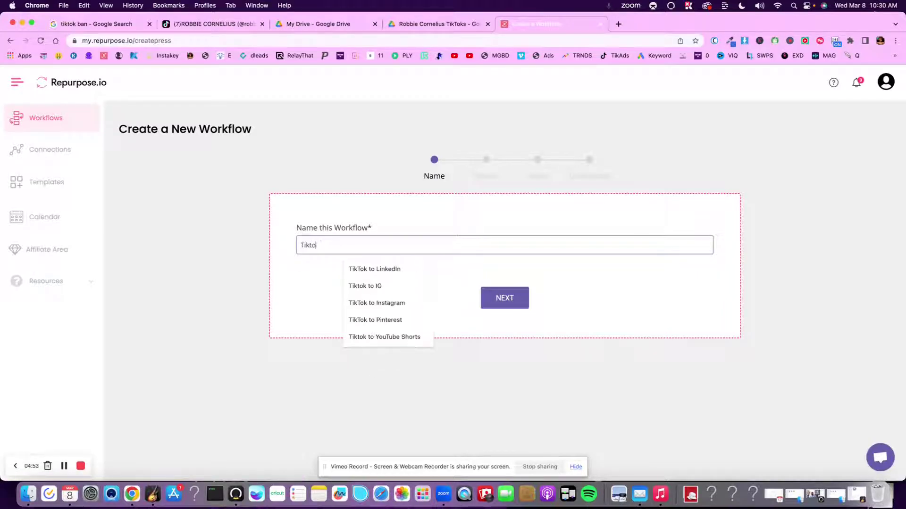
type("k to Goo")
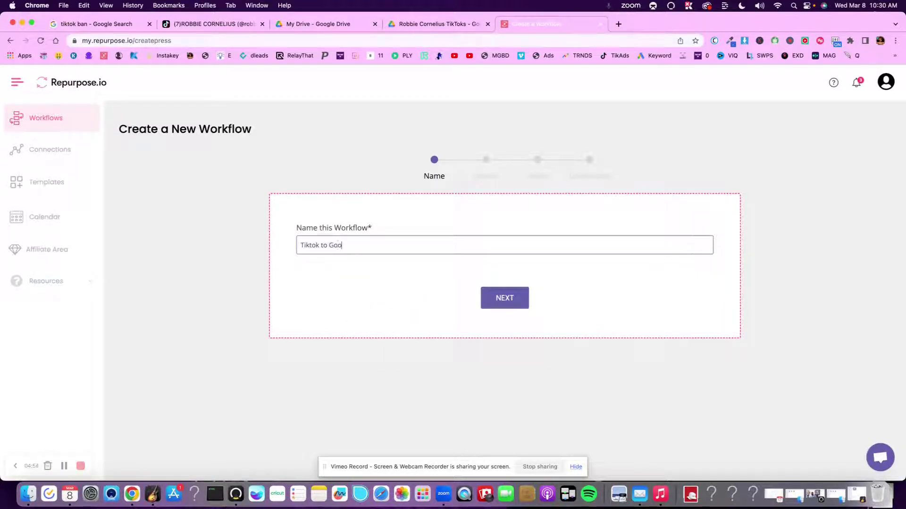
type("gle Drive")
left_click(522, 296)
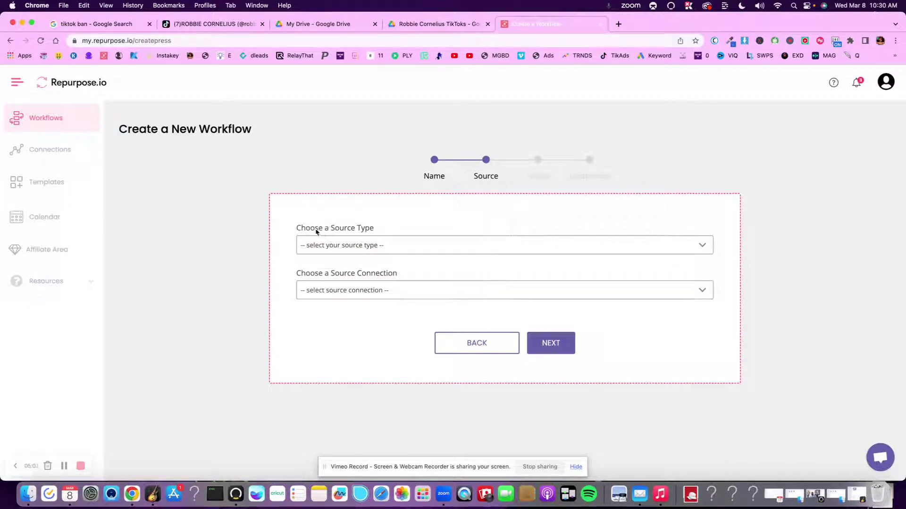
left_click(398, 245)
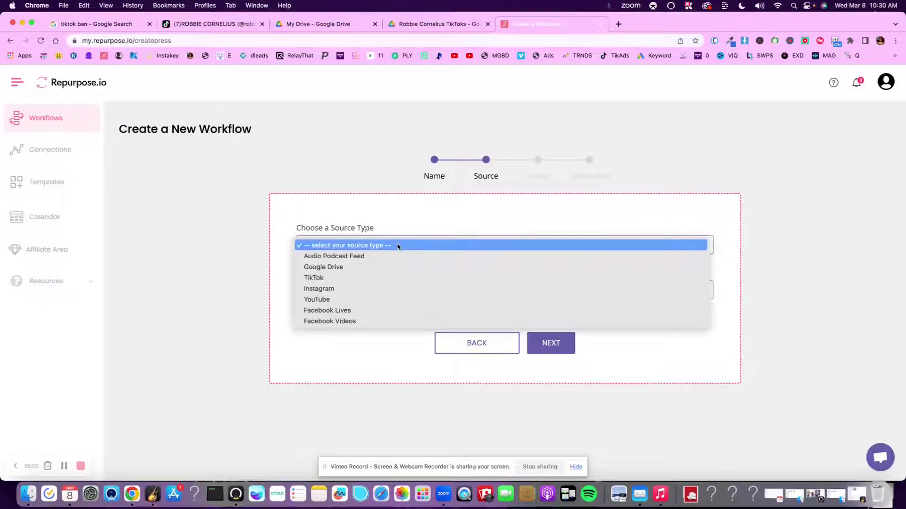
left_click(381, 278)
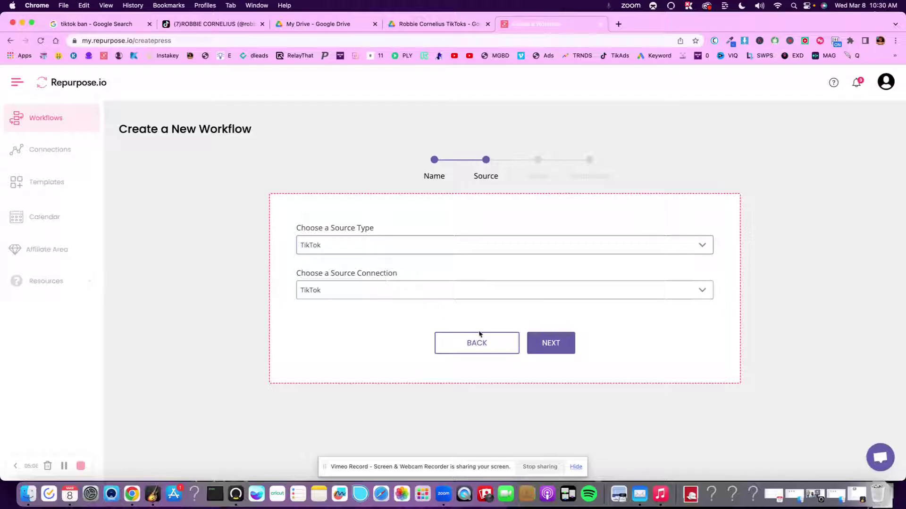
left_click(548, 342)
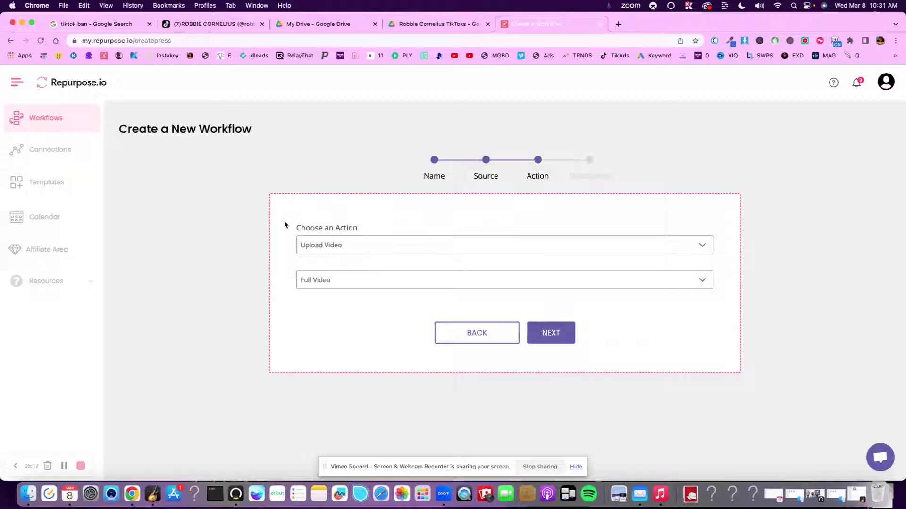
- Keep the Upload Video, Full Video action and choose Google Drive as the destination connection
left_click(562, 341)
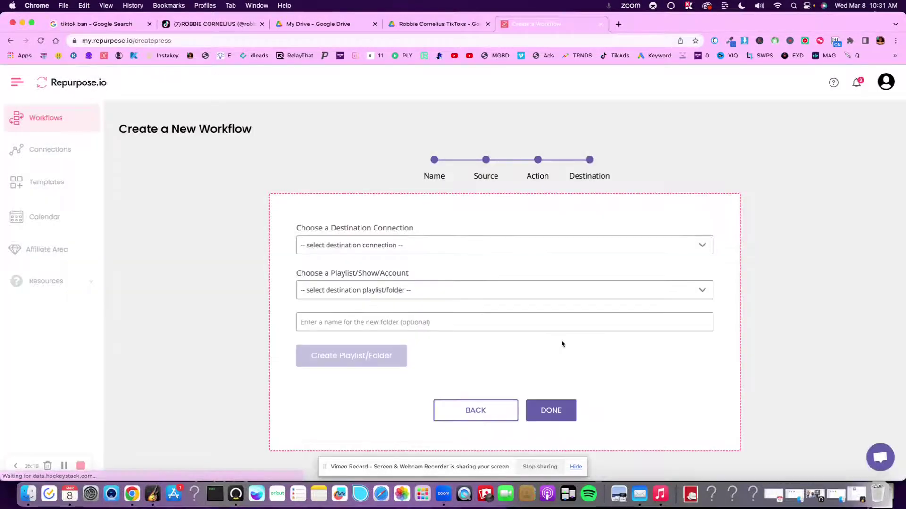
left_click(325, 250)
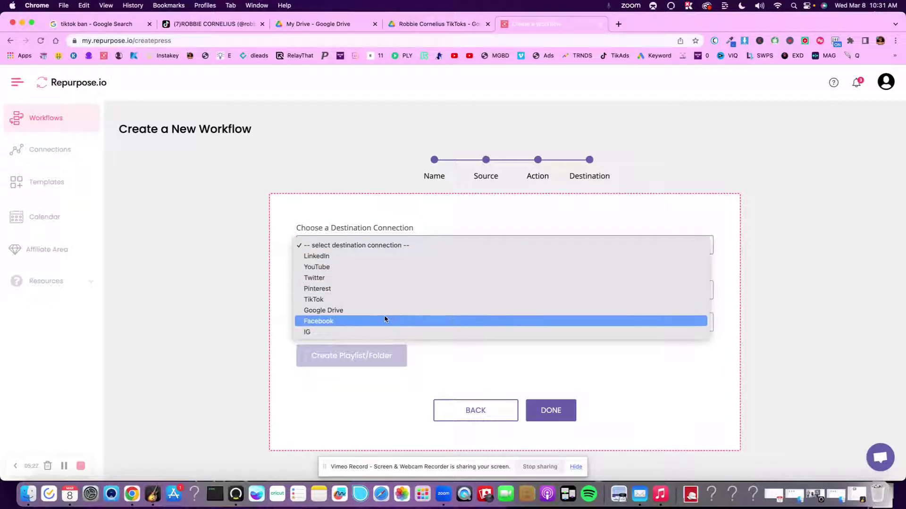
left_click(359, 310)
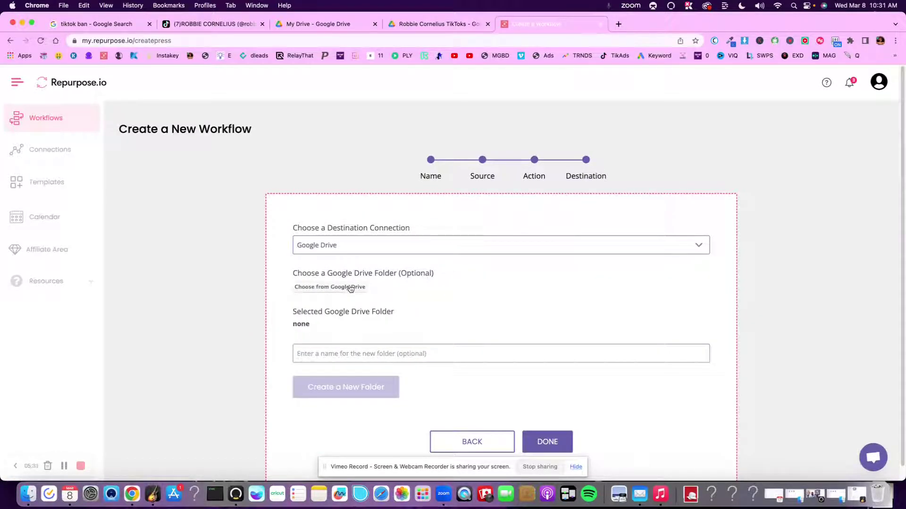
- Open the Google Drive folder picker and sign in with the chosen Google account
left_click(316, 289)
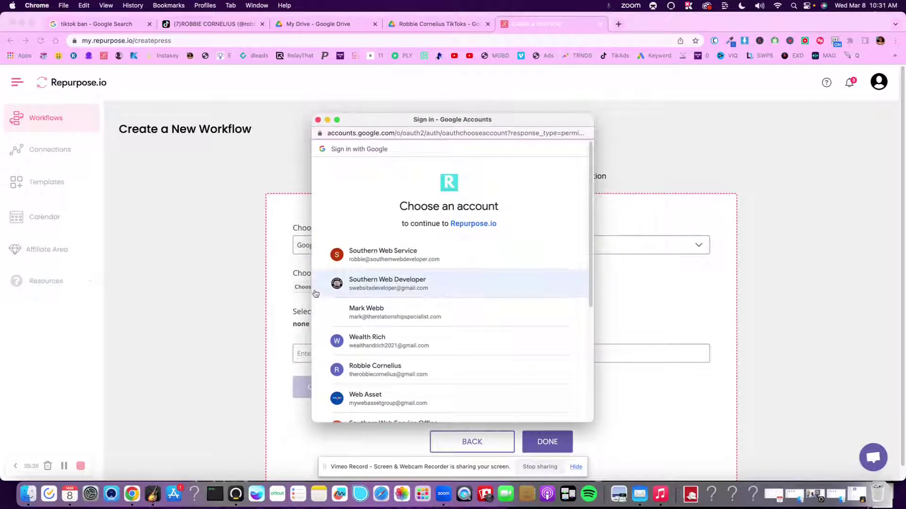
scroll(436, 349, "down", 2)
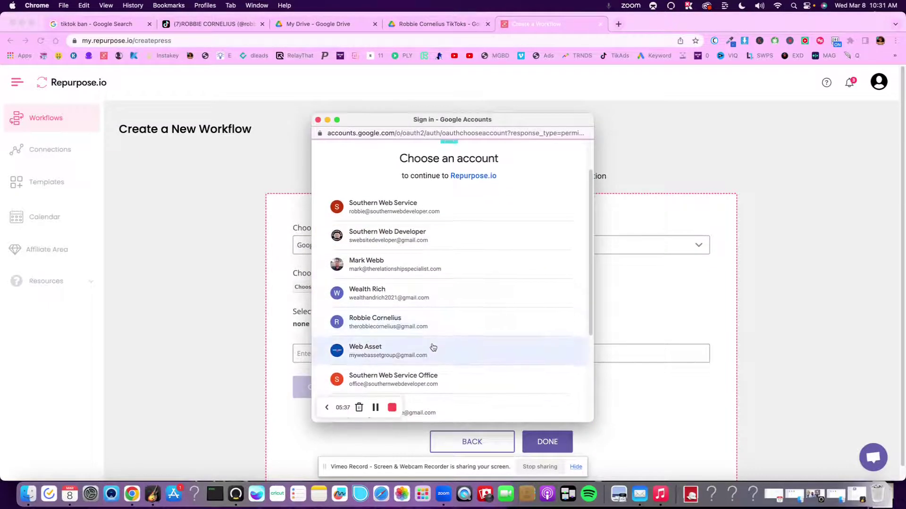
scroll(382, 377, "up", 2)
left_click(372, 391)
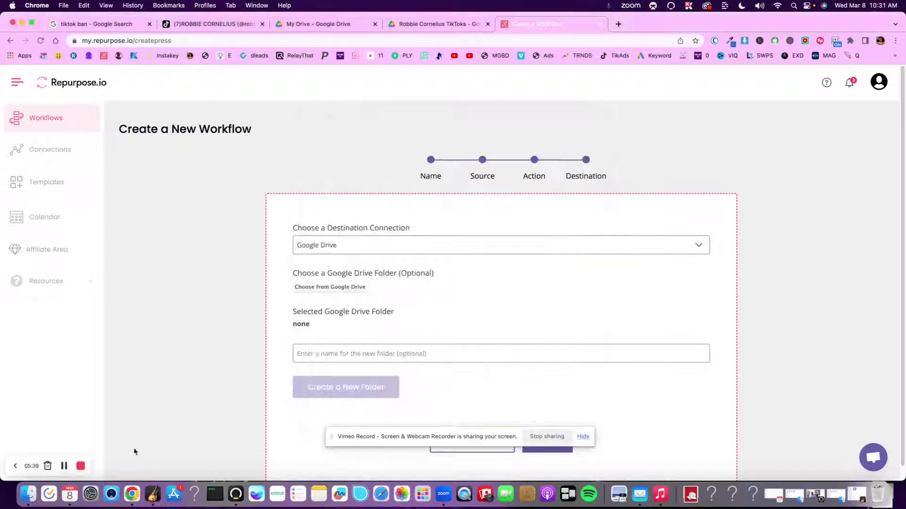
left_click(335, 289)
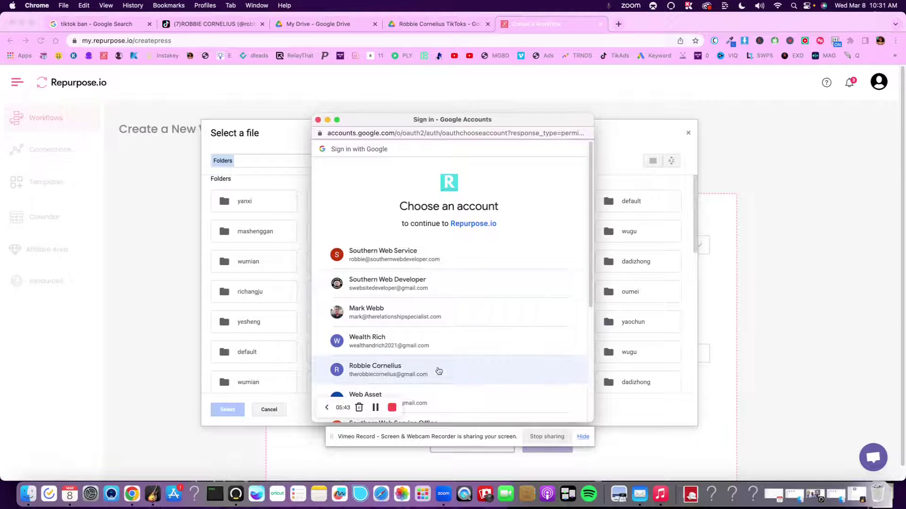
left_click(438, 371)
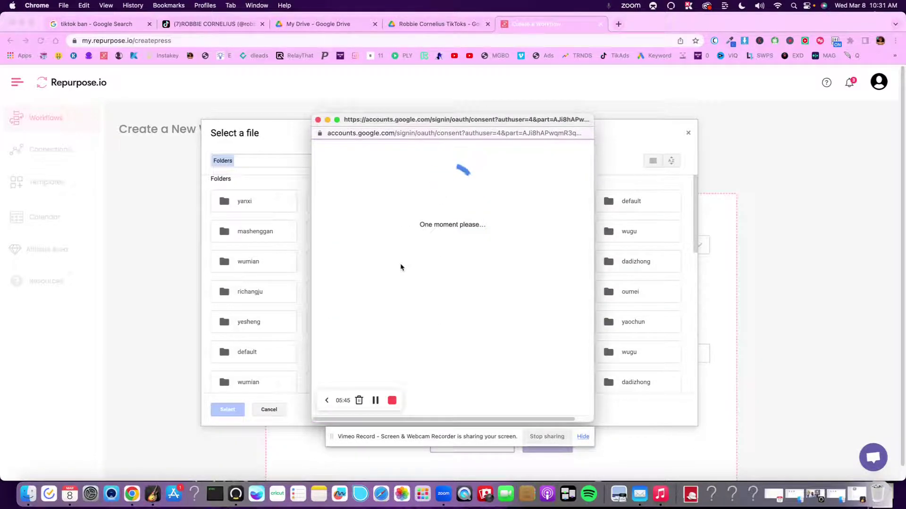
- Browse the Drive folders, click naiyoufenzhong, close the picker, and save the workflow with DONE
scroll(460, 302, "down", 10)
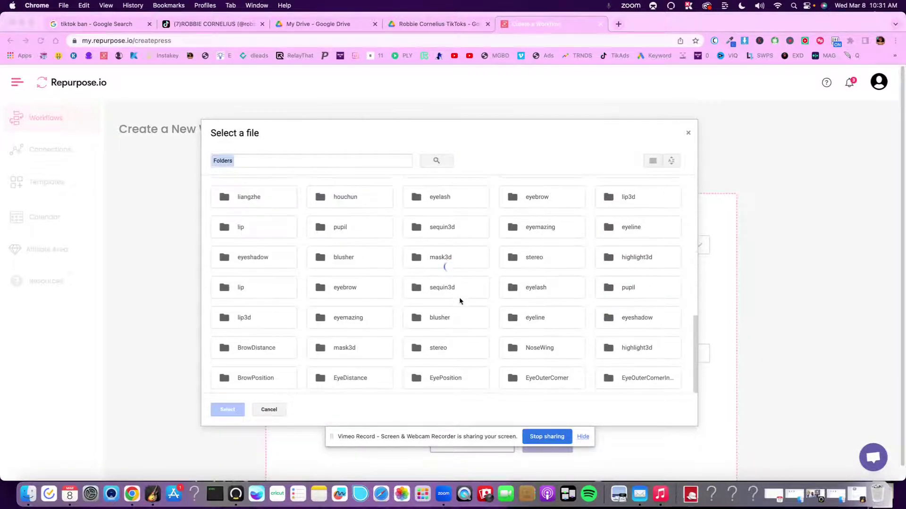
scroll(460, 309, "down", 10)
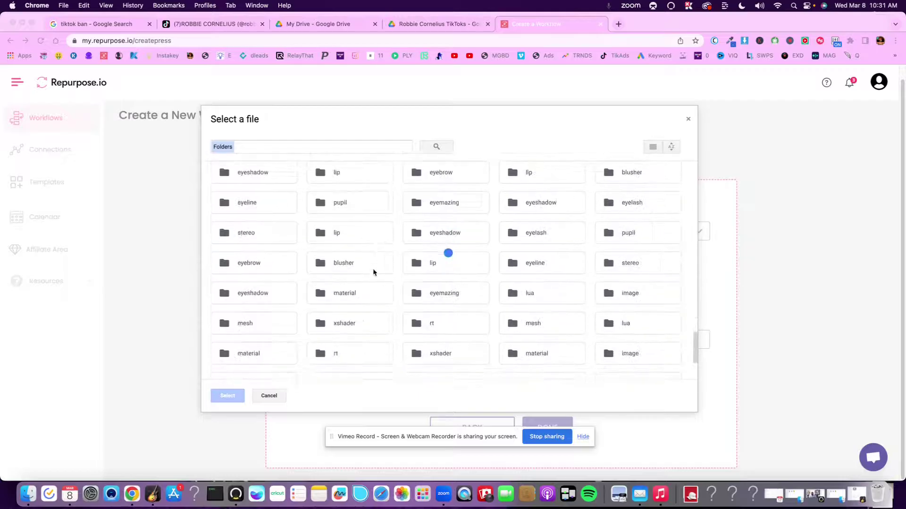
scroll(373, 272, "down", 10)
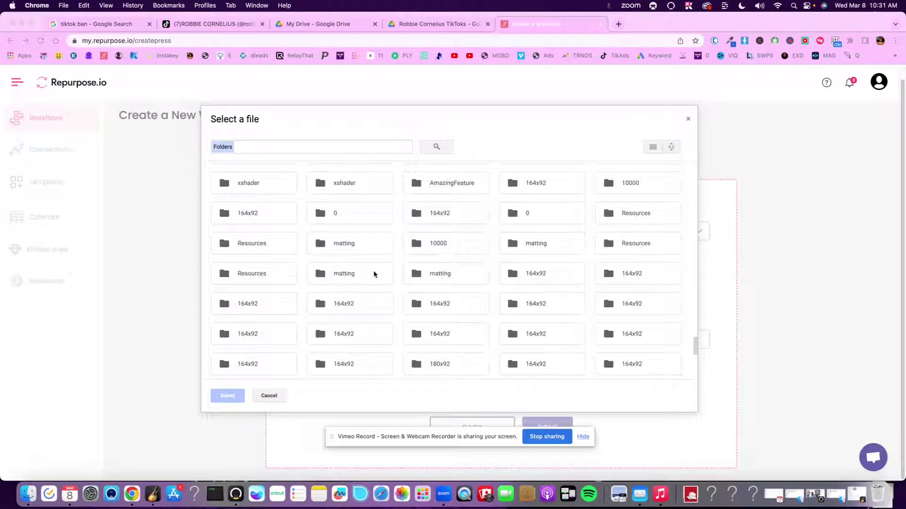
scroll(375, 269, "up", 2)
scroll(468, 276, "up", 10)
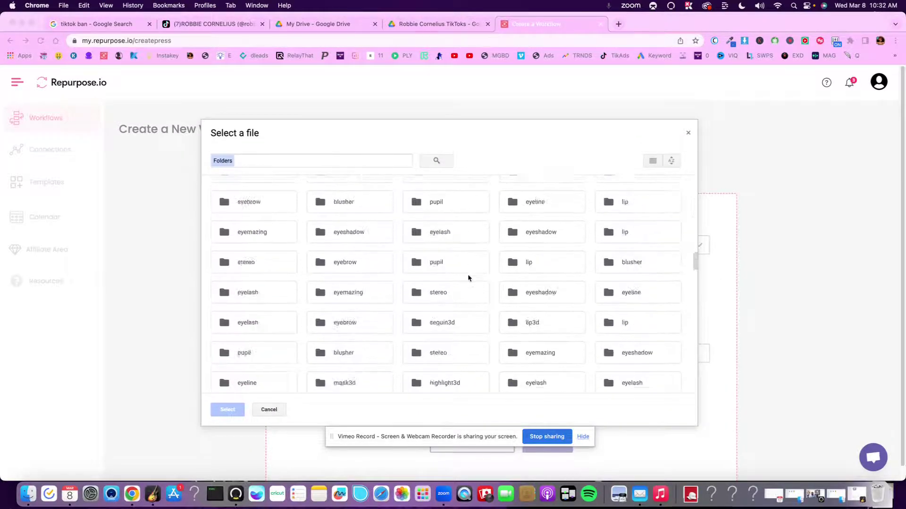
scroll(468, 277, "up", 5)
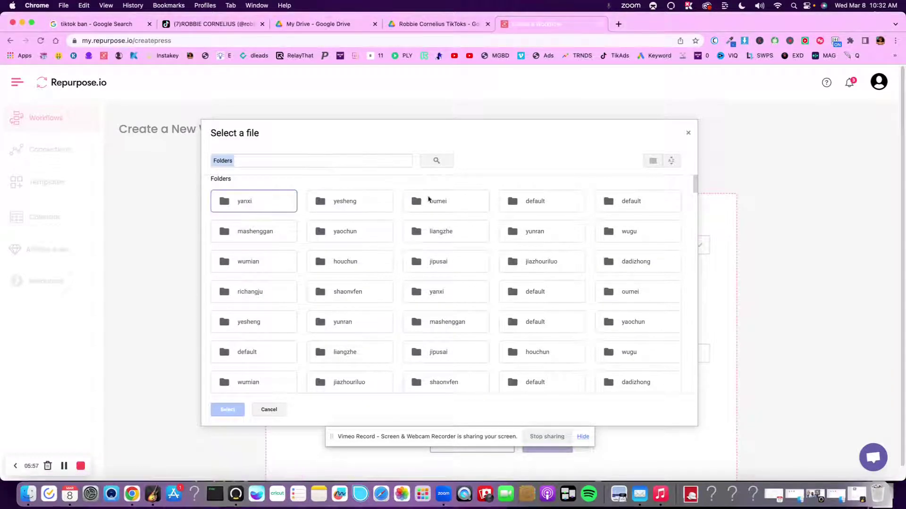
scroll(510, 278, "down", 3)
scroll(510, 277, "down", 1)
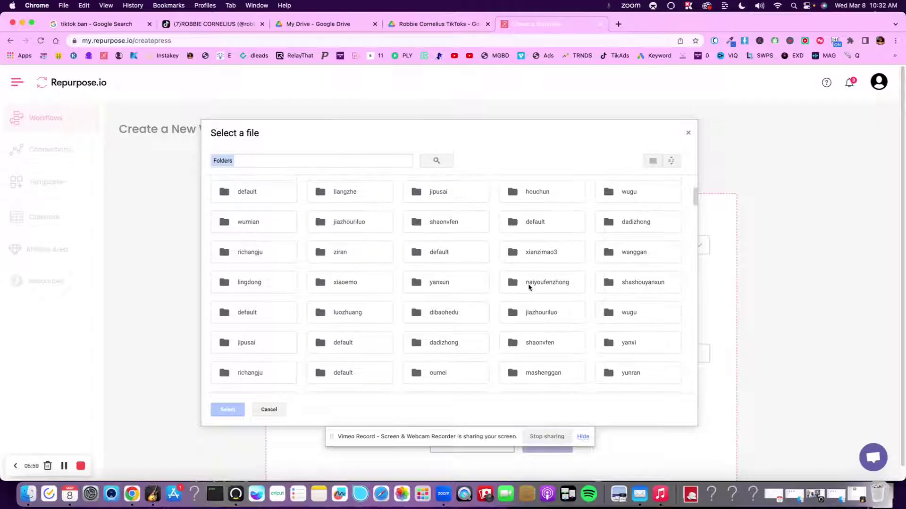
left_click(539, 284)
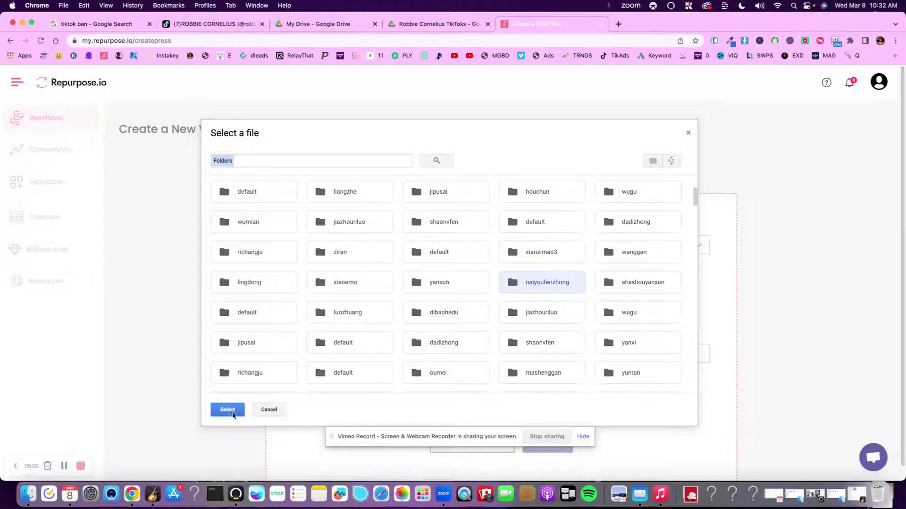
left_click(271, 415)
scroll(461, 371, "down", 1)
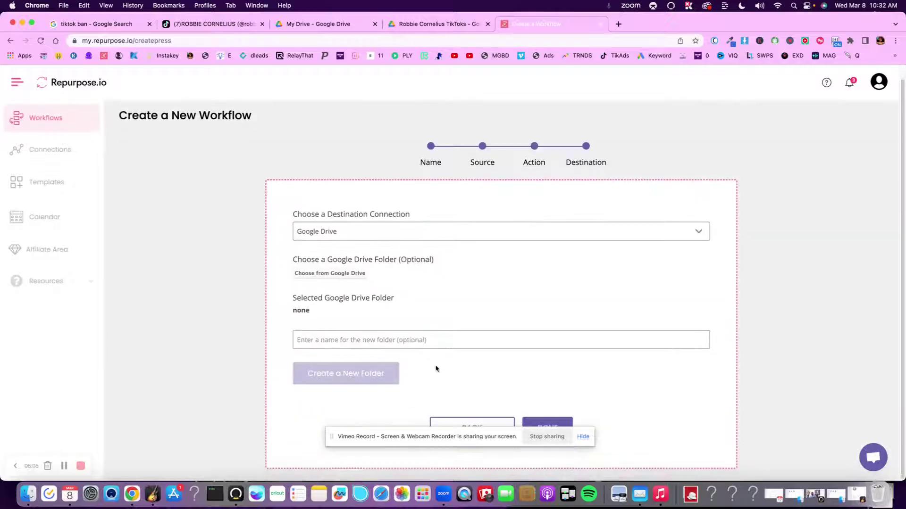
left_click(556, 426)
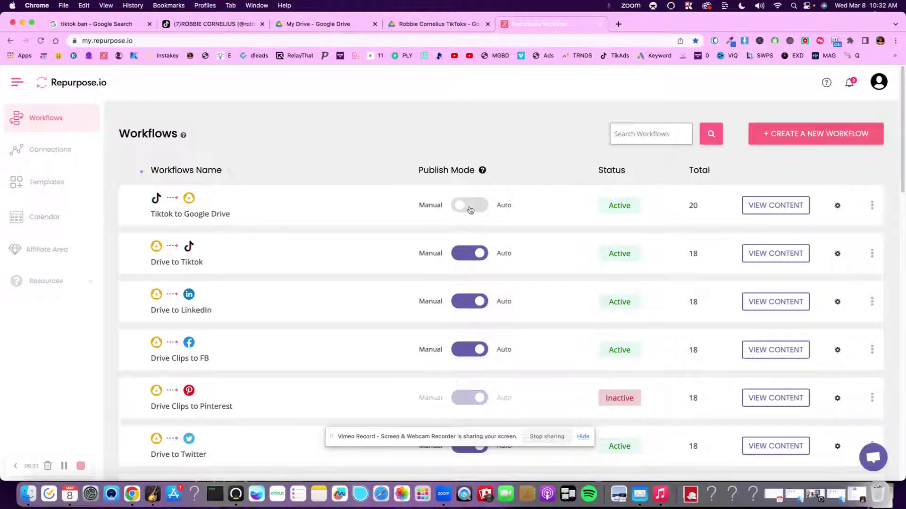
- Switch the Tiktok to Google Drive workflow to auto publish and page the start-date calendar back several months
left_click(470, 208)
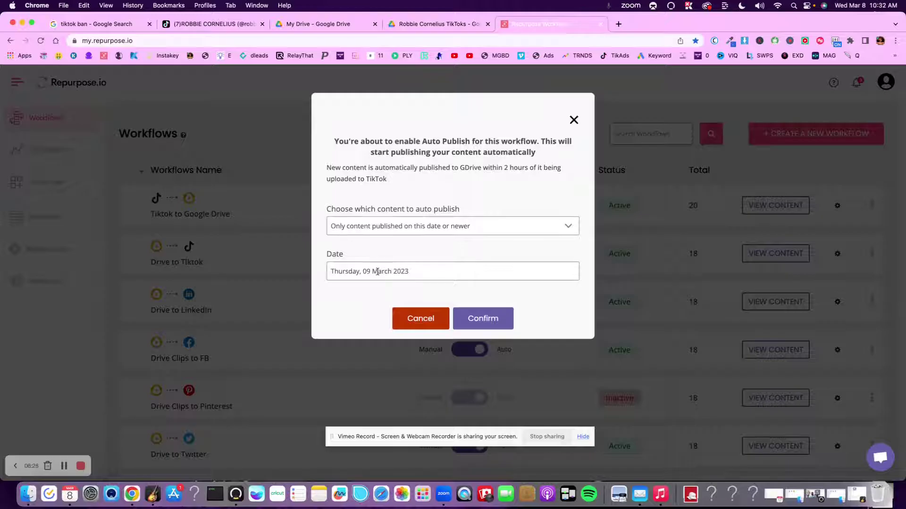
left_click(377, 272)
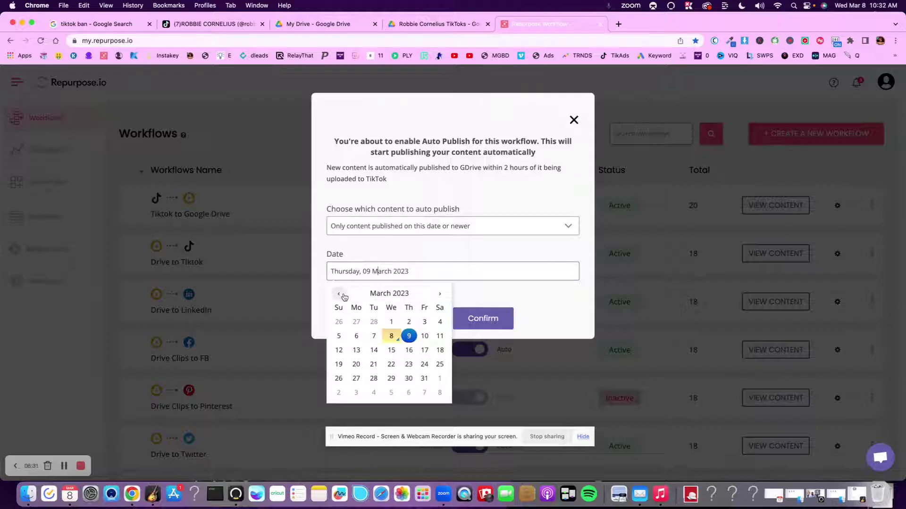
left_click(340, 294)
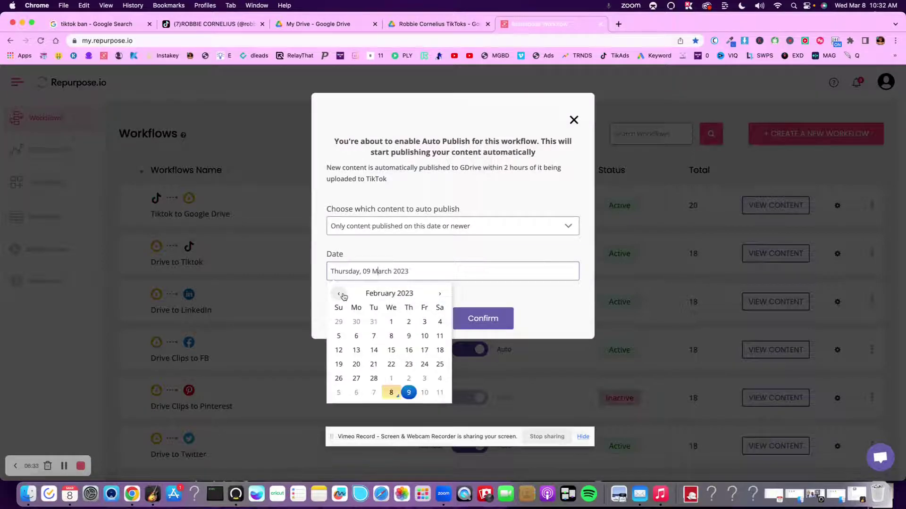
left_click(339, 295)
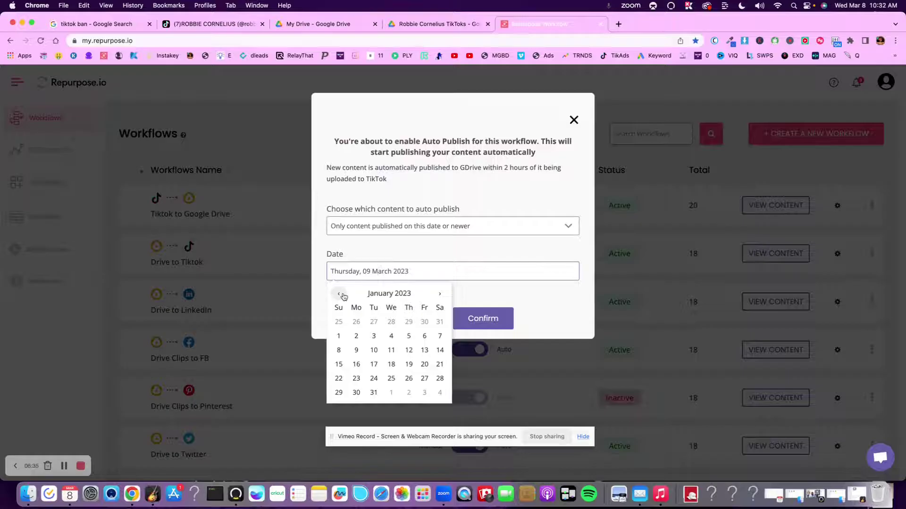
double_click(341, 294)
triple_click(340, 295)
triple_click(341, 294)
double_click(340, 295)
double_click(341, 294)
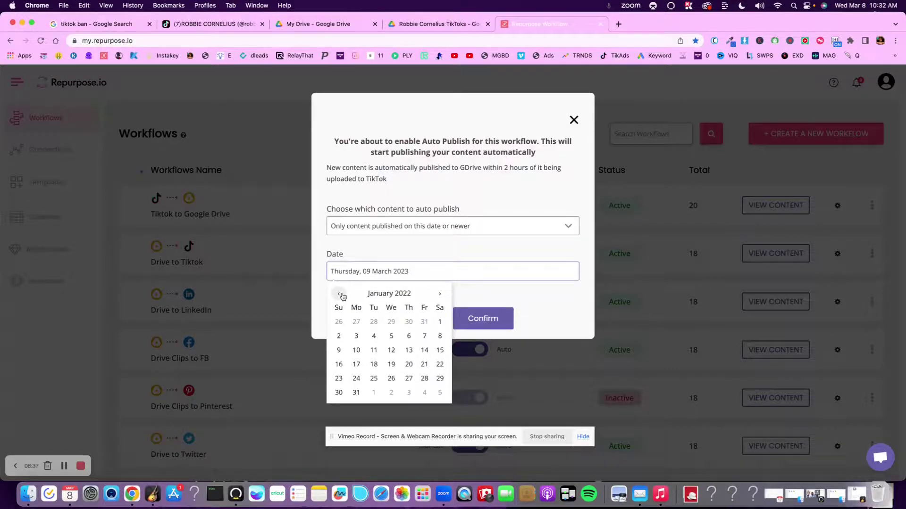
- Continue back to February 2020 and set the auto publish start date to 01 February 2020
triple_click(340, 294)
triple_click(340, 294)
triple_click(341, 295)
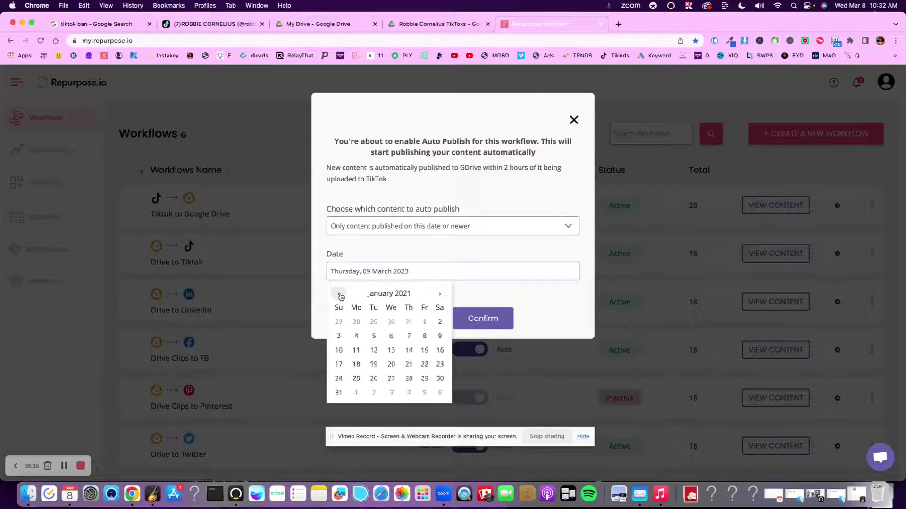
left_click(340, 296)
left_click(340, 296)
left_click(340, 296)
left_click(341, 295)
left_click(340, 296)
left_click(340, 295)
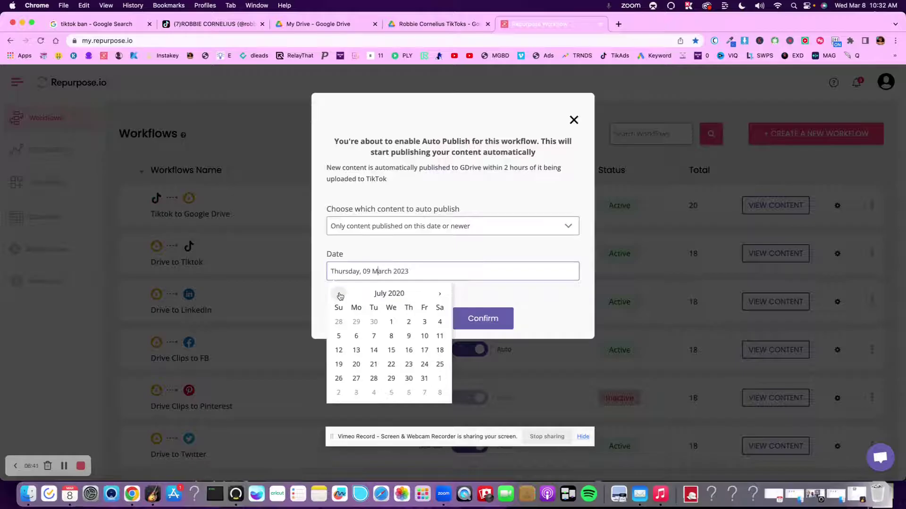
left_click(339, 294)
left_click(338, 294)
left_click(338, 294)
left_click(339, 294)
left_click(339, 294)
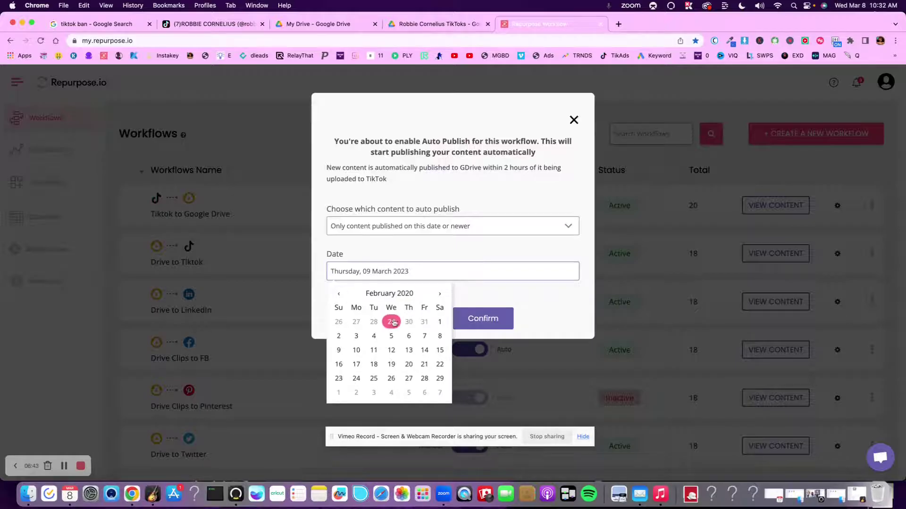
left_click(439, 323)
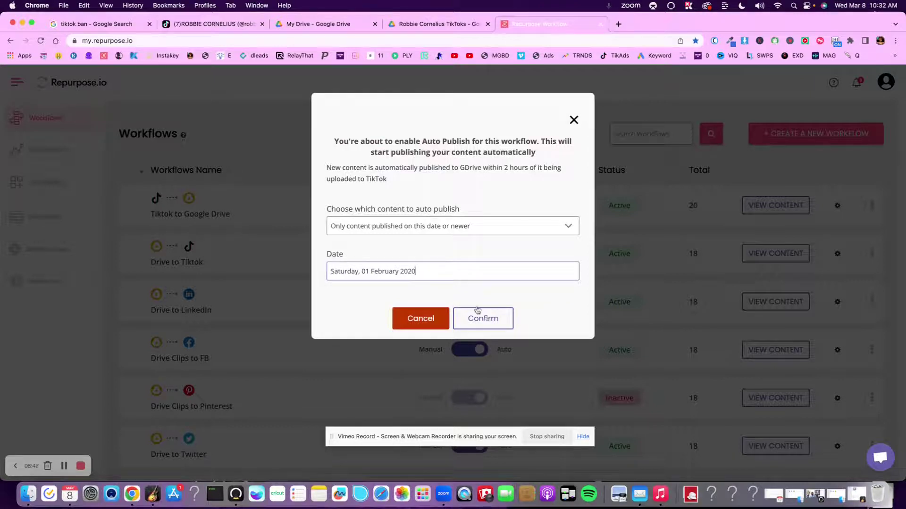
left_click(444, 230)
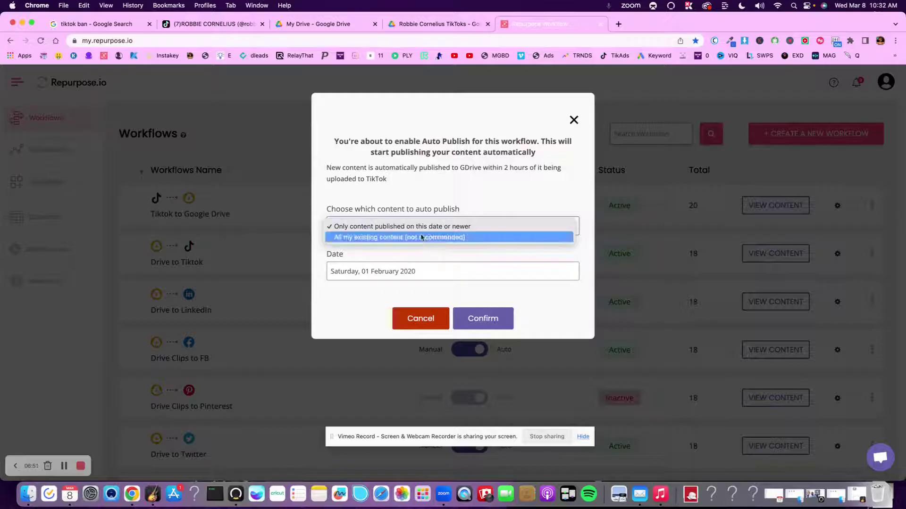
- Auto publish 'All my existing content', close the dialog, and confirm the 2307 total before returning to Drive
left_click(396, 239)
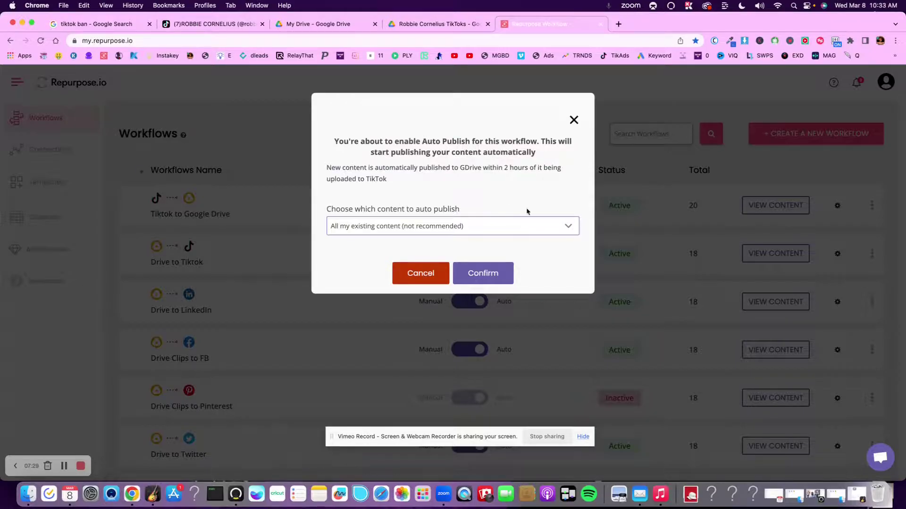
left_click(574, 122)
left_click(45, 43)
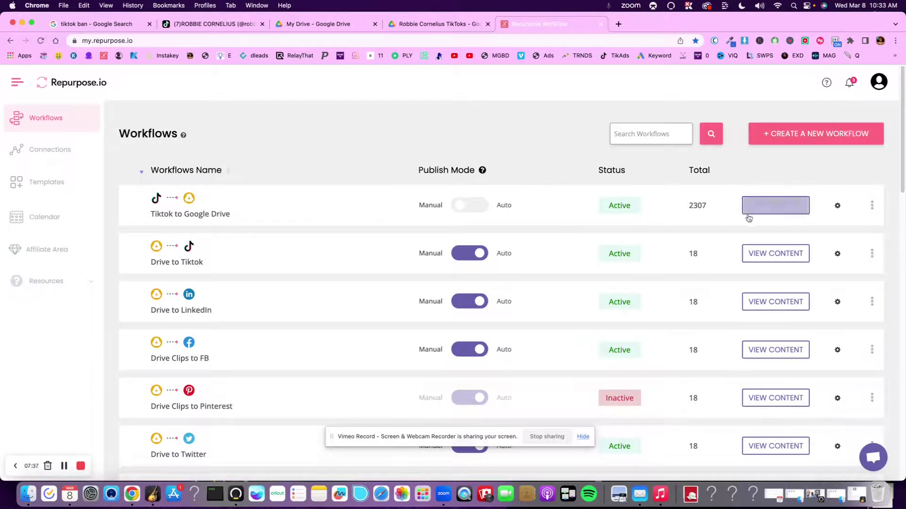
left_click_drag(685, 206, 728, 207)
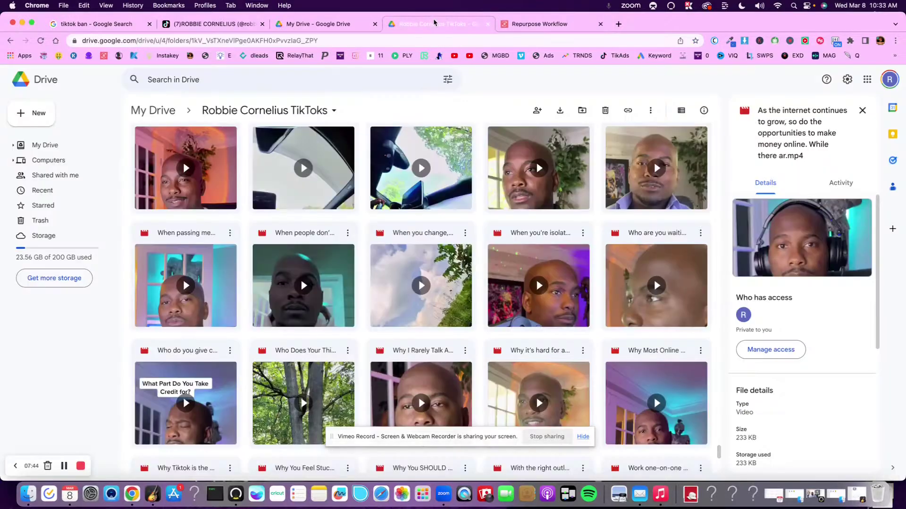
left_click(436, 23)
scroll(347, 273, "down", 10)
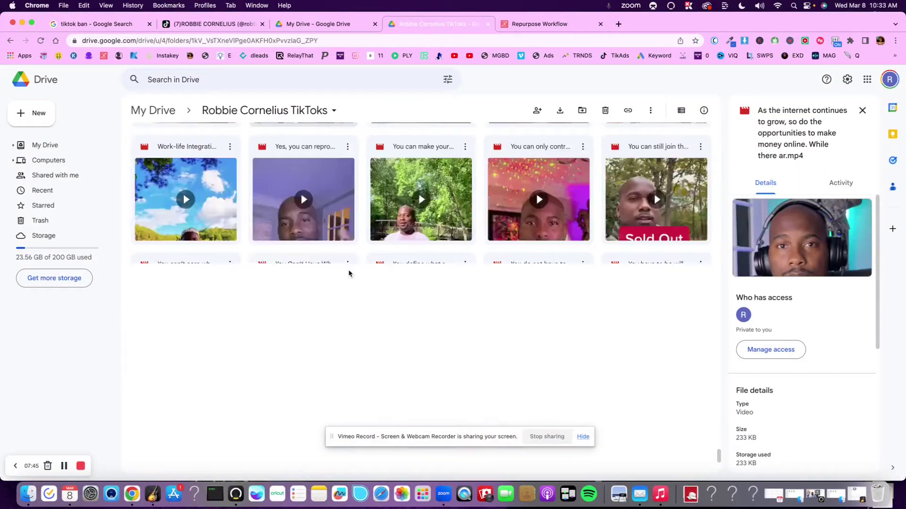
scroll(559, 288, "up", 15)
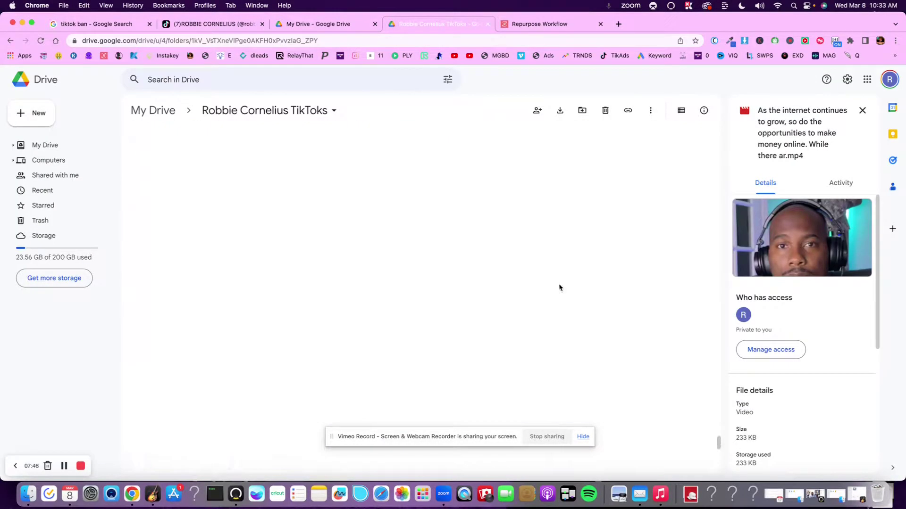
scroll(550, 293, "down", 15)
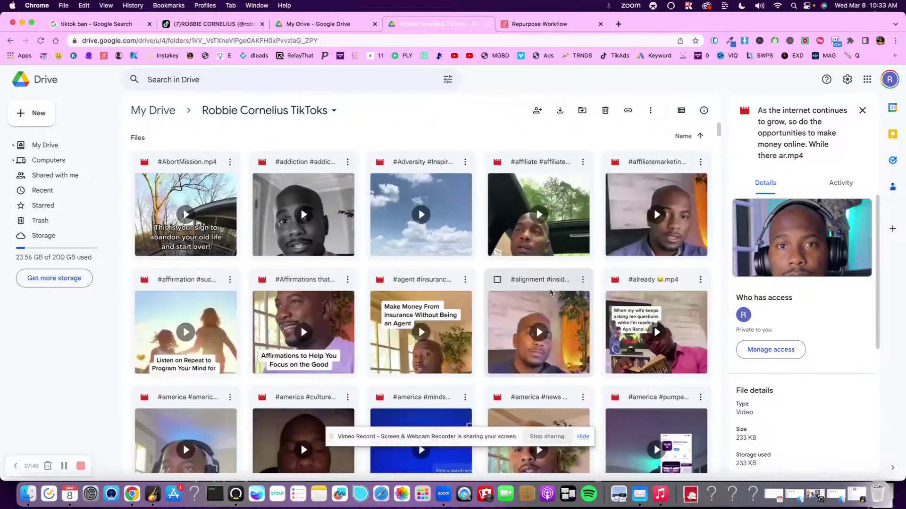